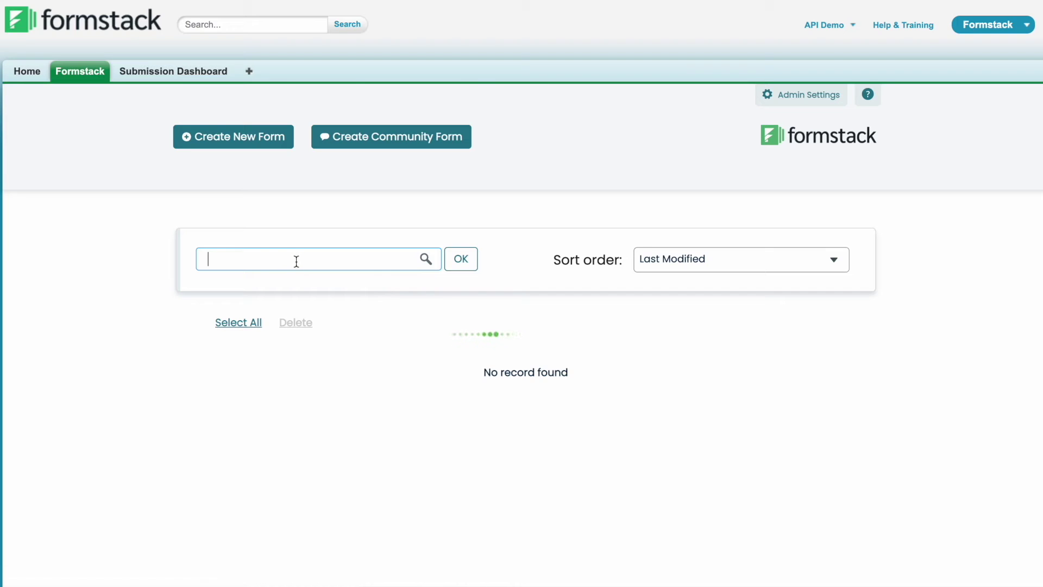
# - Start a new form named 'HVAC Work Order' with Work Order as the primary object
pyautogui.click(238, 142)
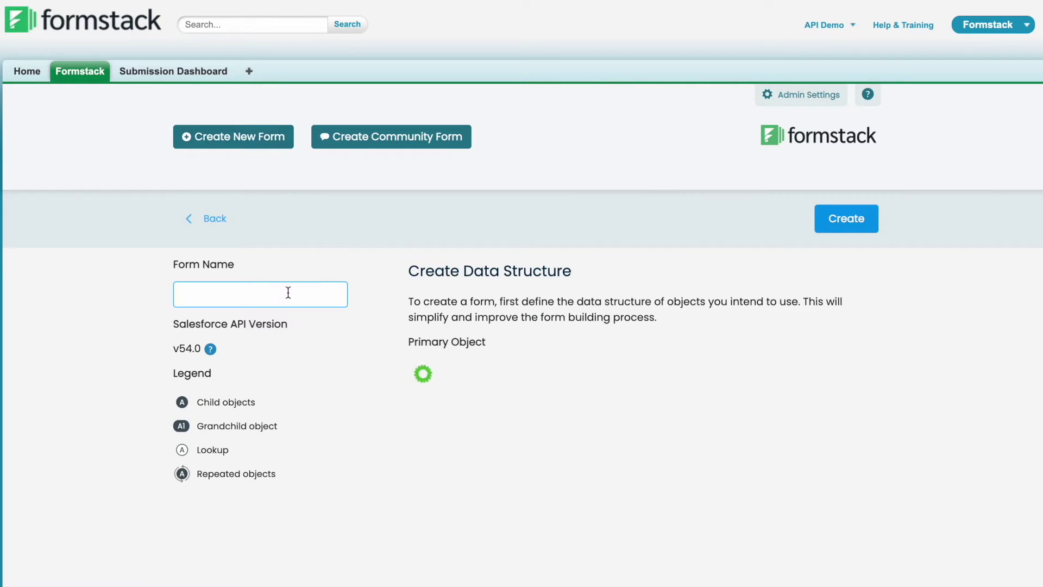
pyautogui.write('HVAC Work Order')
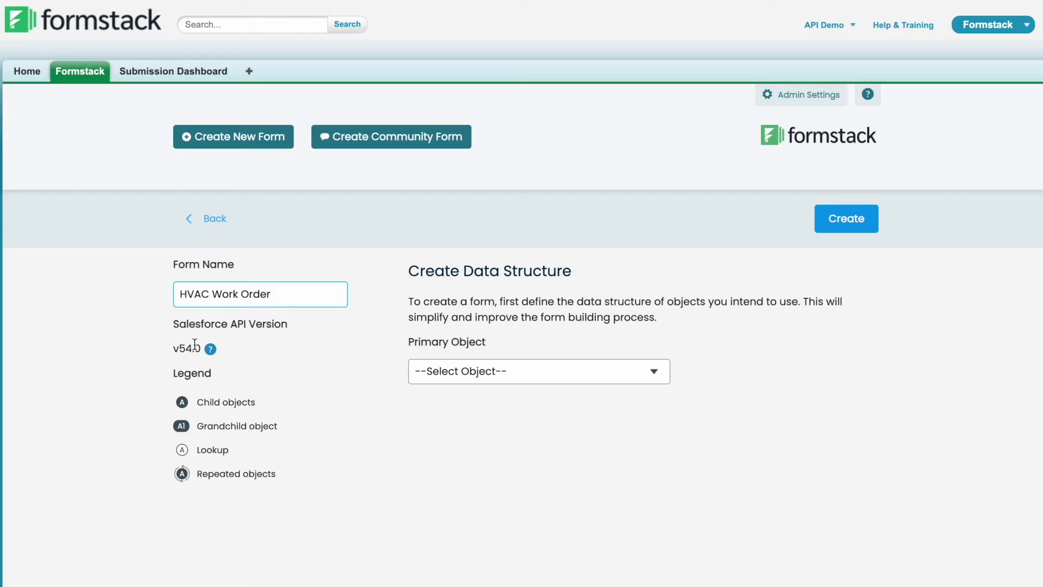
pyautogui.click(516, 385)
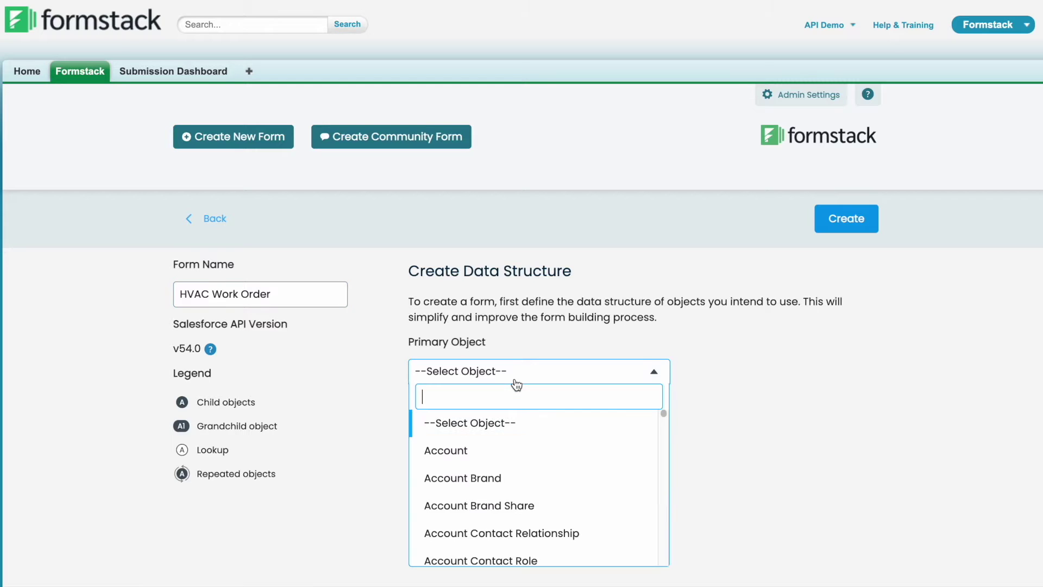
pyautogui.write('work order')
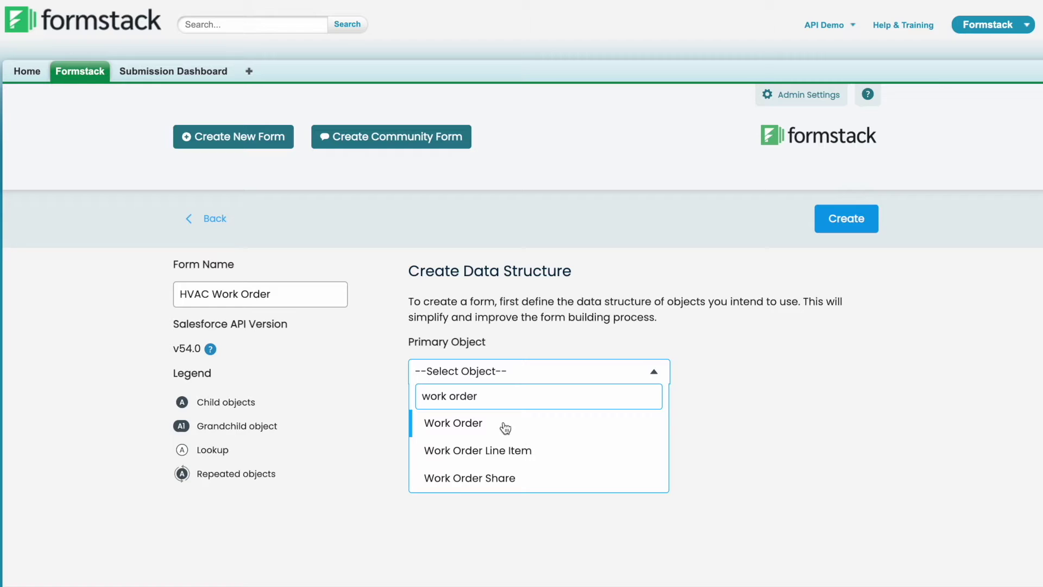
pyautogui.click(504, 424)
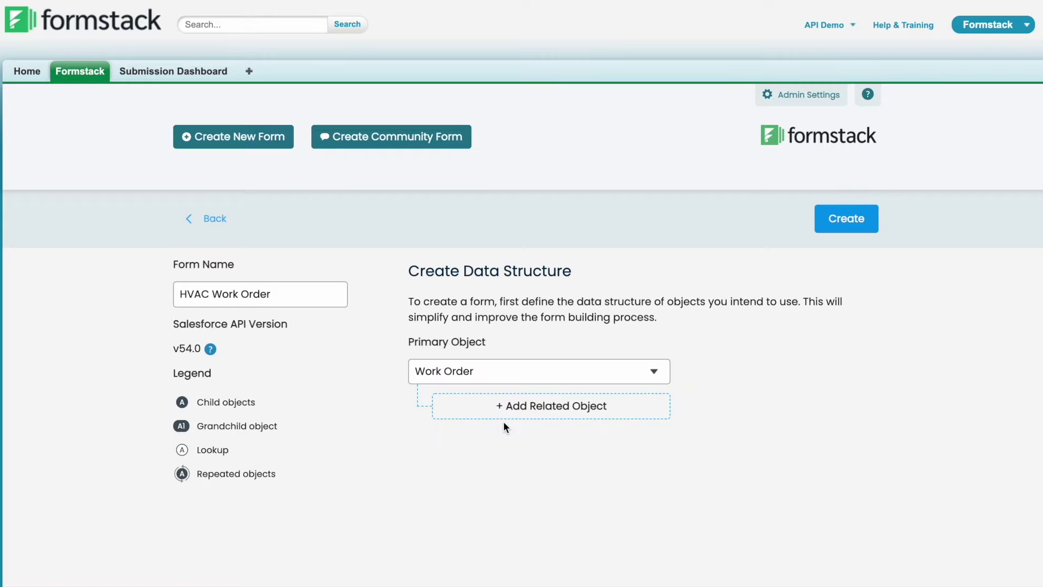
# - Relate Service Appointment (Parent Record) to Work Order and create the form
pyautogui.click(506, 416)
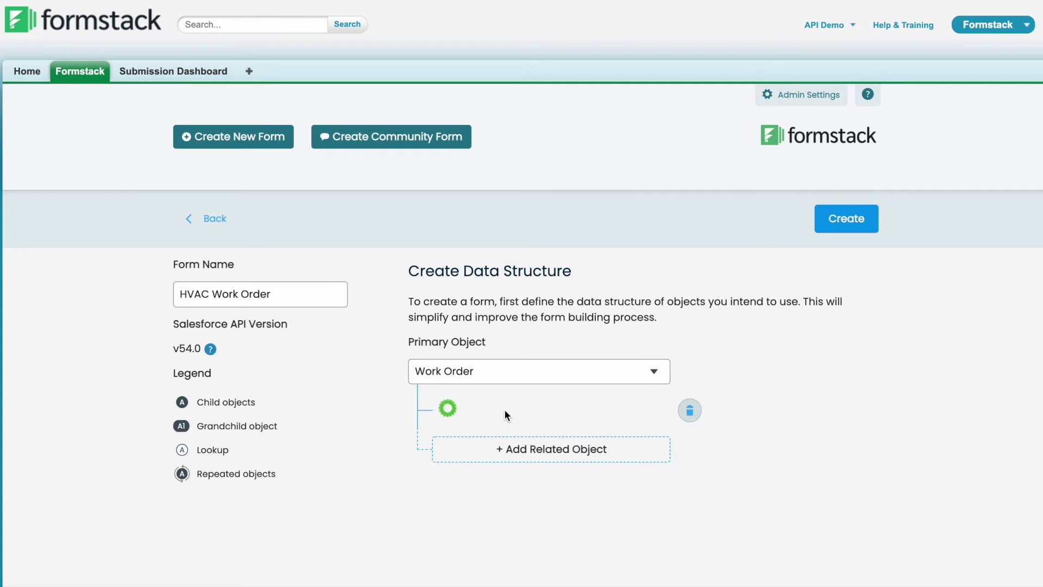
pyautogui.click(507, 413)
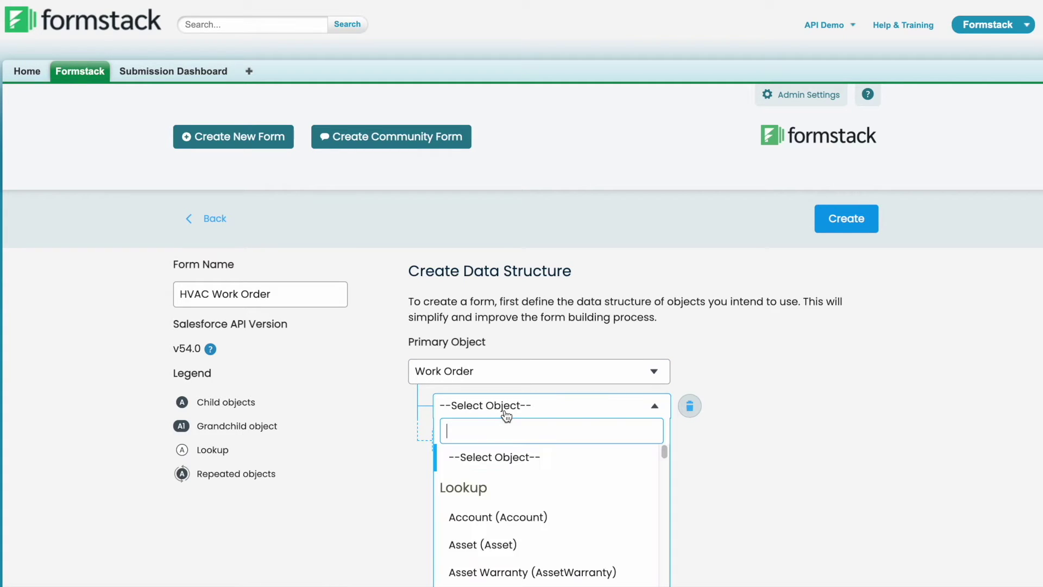
pyautogui.write('service ')
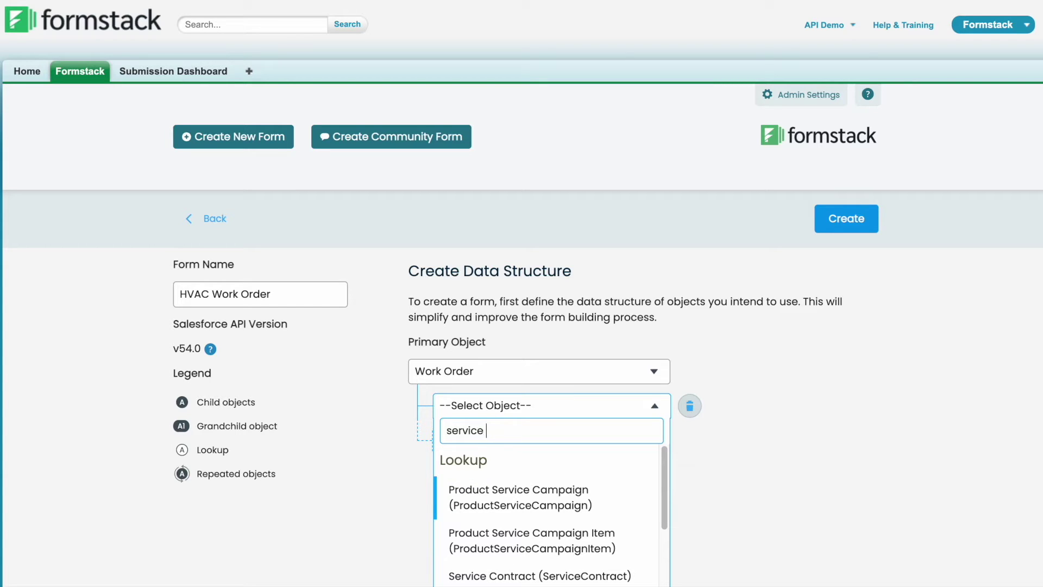
pyautogui.write('ap')
pyautogui.press('Return')
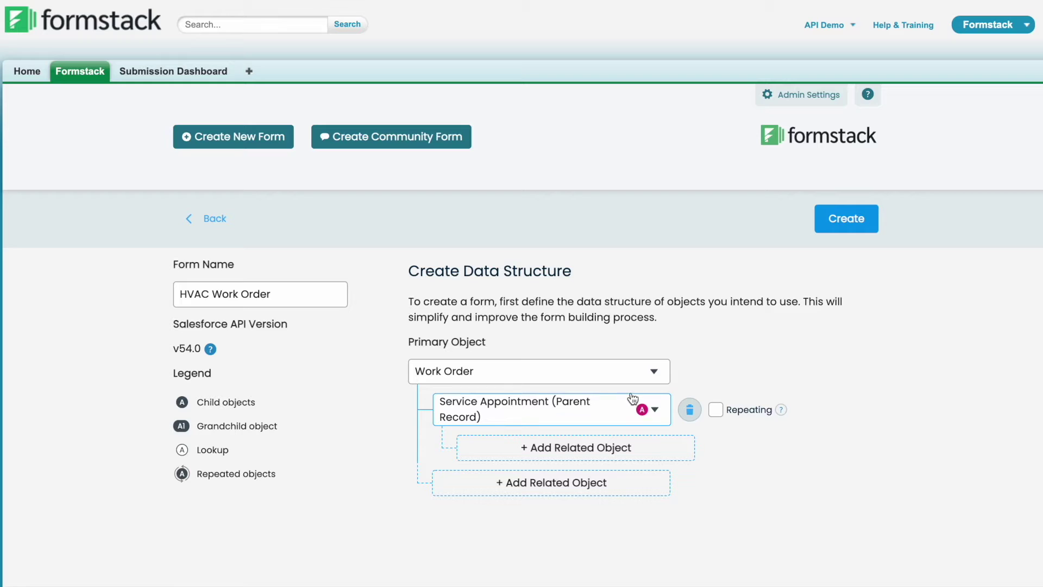
pyautogui.click(826, 228)
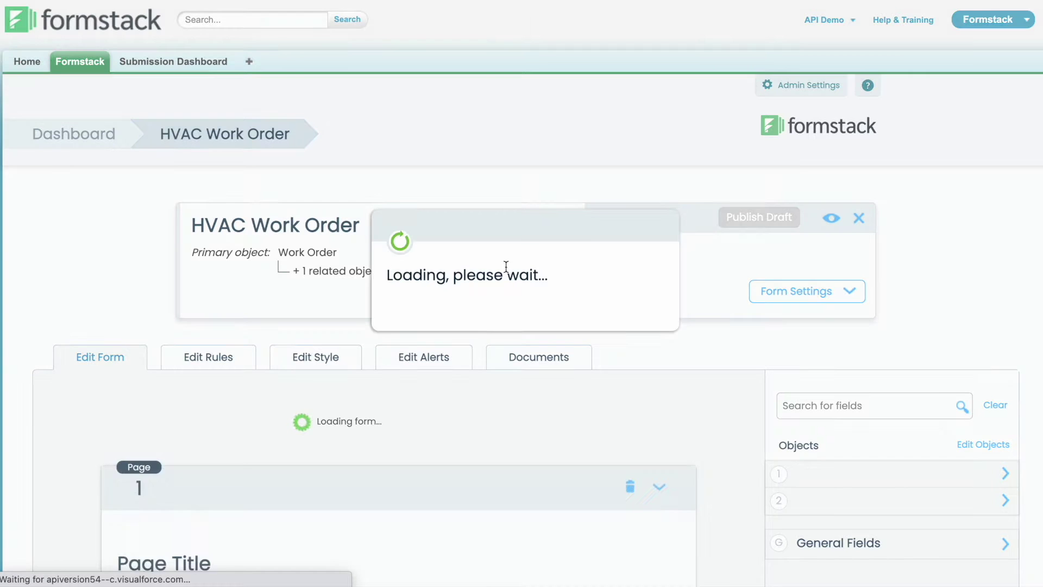
# - Browse the Work Order, Service Appointment and General Fields lists, ending on the Work Order fields
pyautogui.scroll(-2, 505, 271)
pyautogui.scroll(-3, 506, 270)
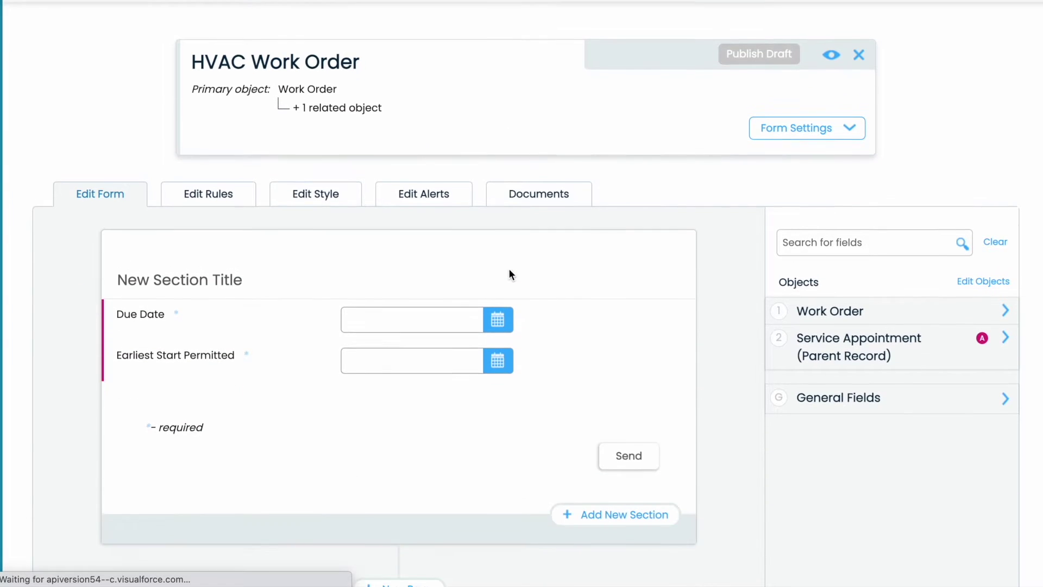
pyautogui.scroll(-1, 509, 271)
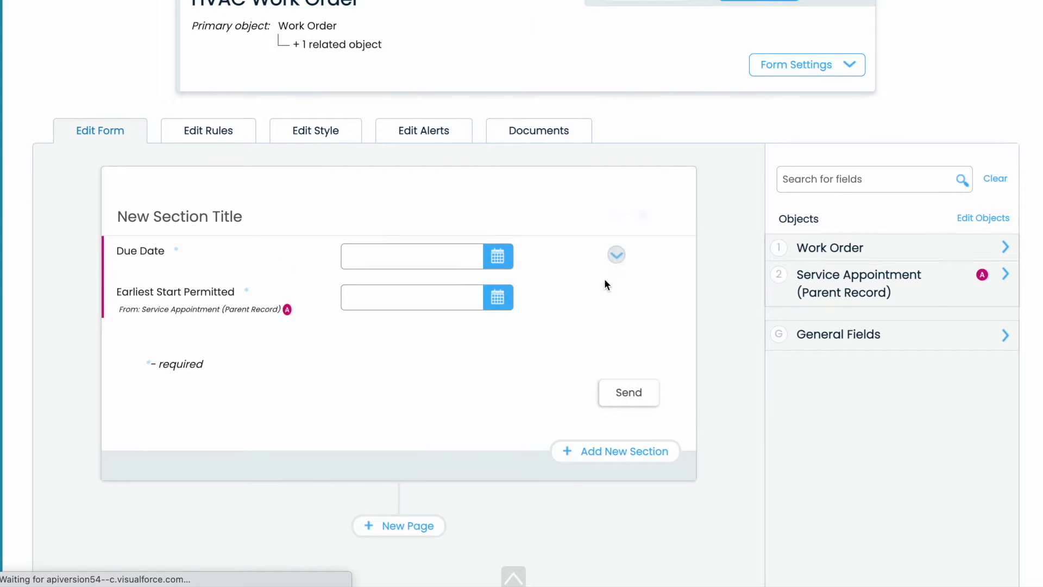
pyautogui.click(859, 255)
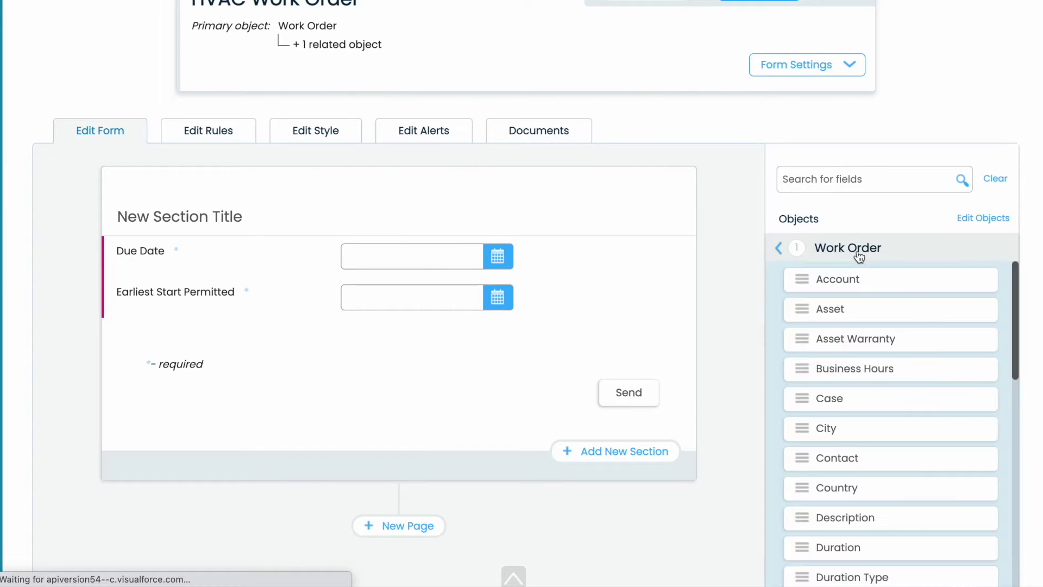
pyautogui.click(859, 255)
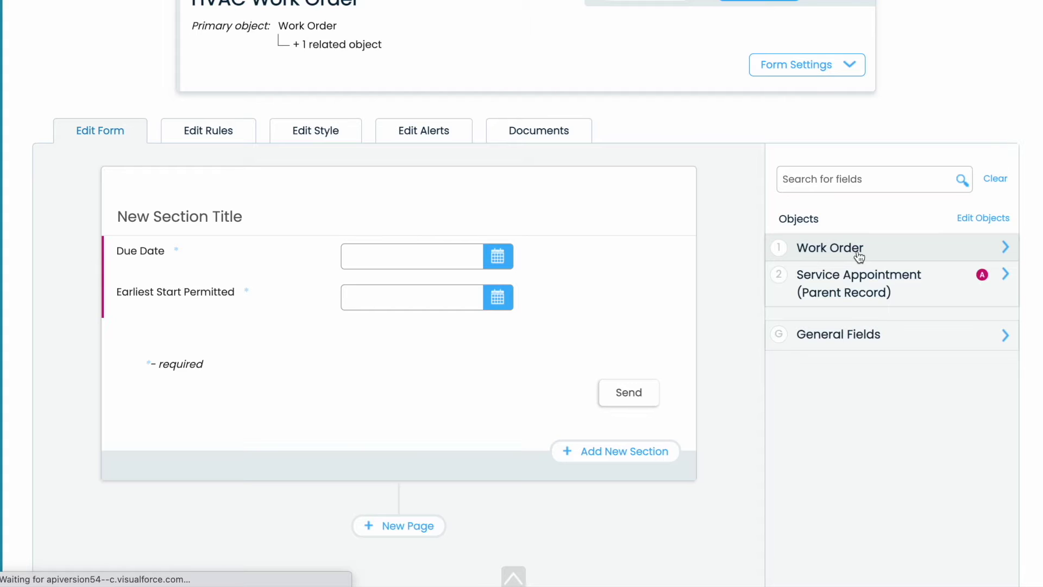
pyautogui.click(858, 282)
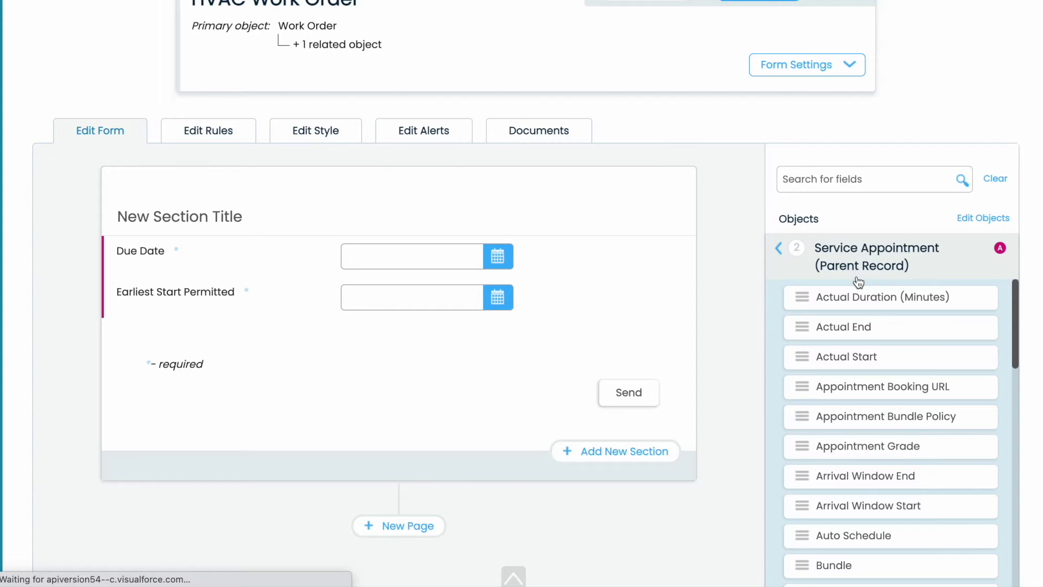
pyautogui.click(858, 281)
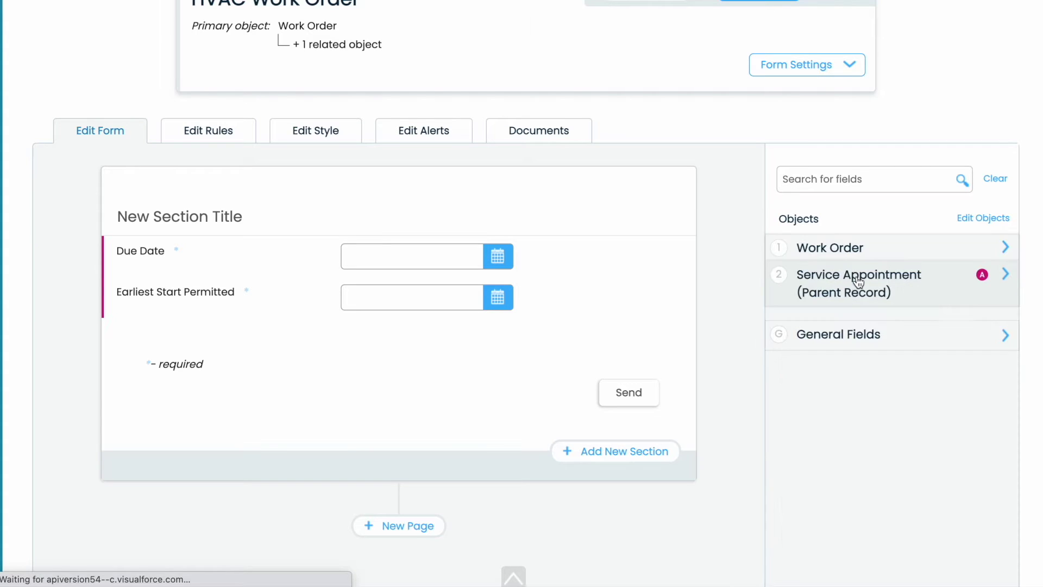
pyautogui.click(854, 336)
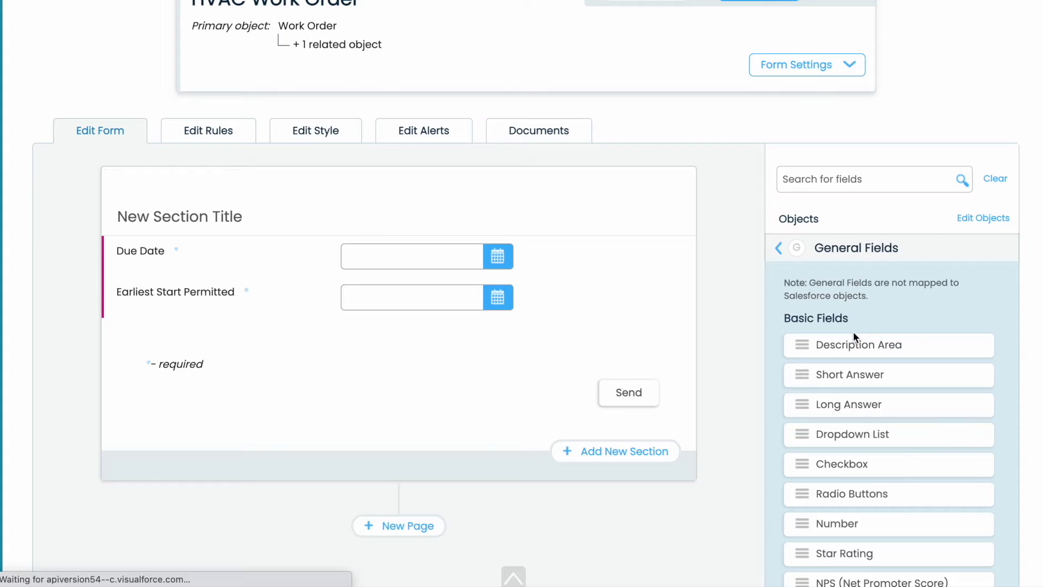
pyautogui.click(853, 255)
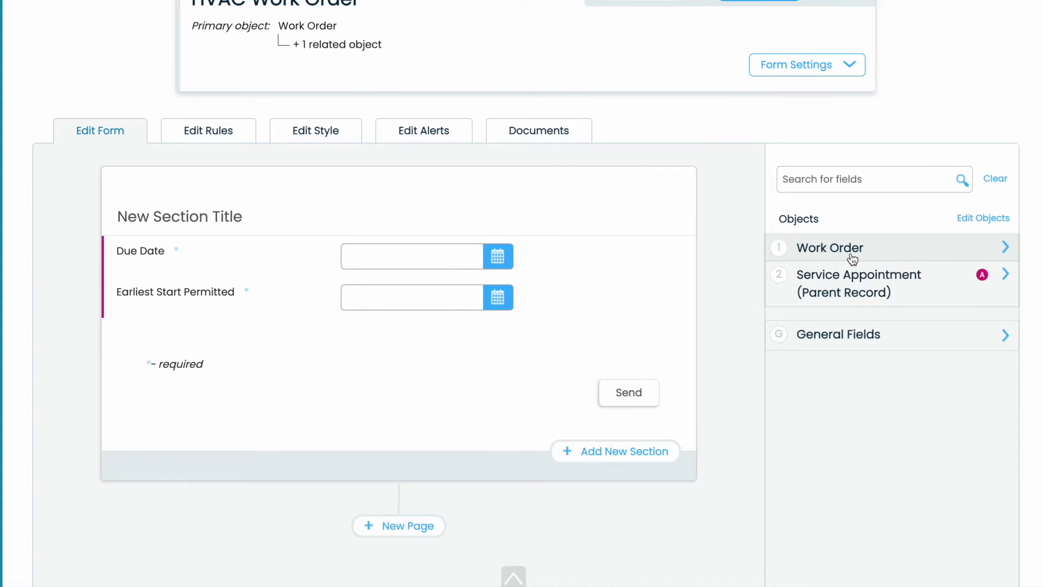
pyautogui.click(852, 259)
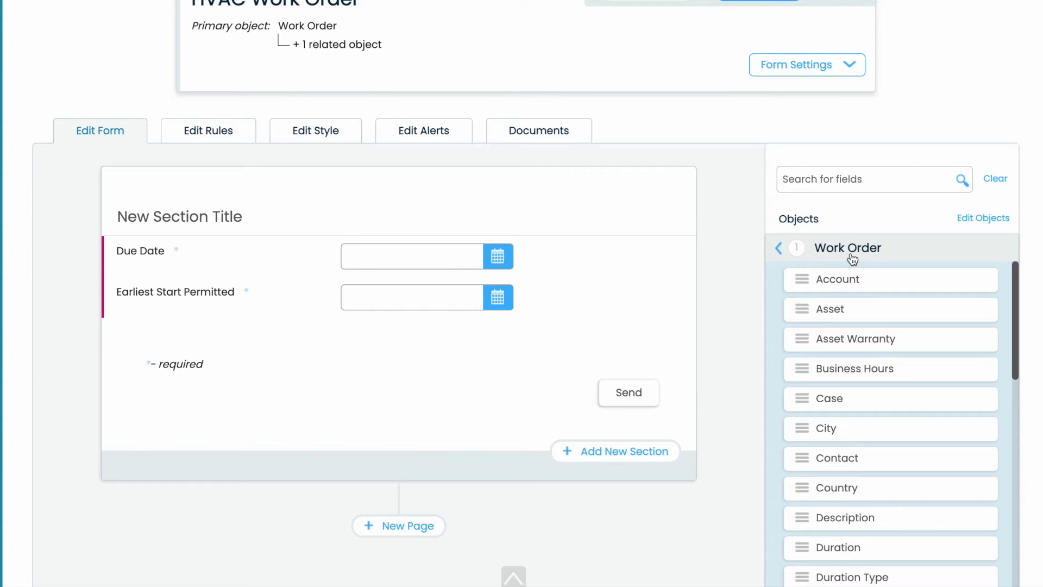
# - Add the Work Order Owner and Contact fields to the section
pyautogui.write('owner')
pyautogui.click(875, 285)
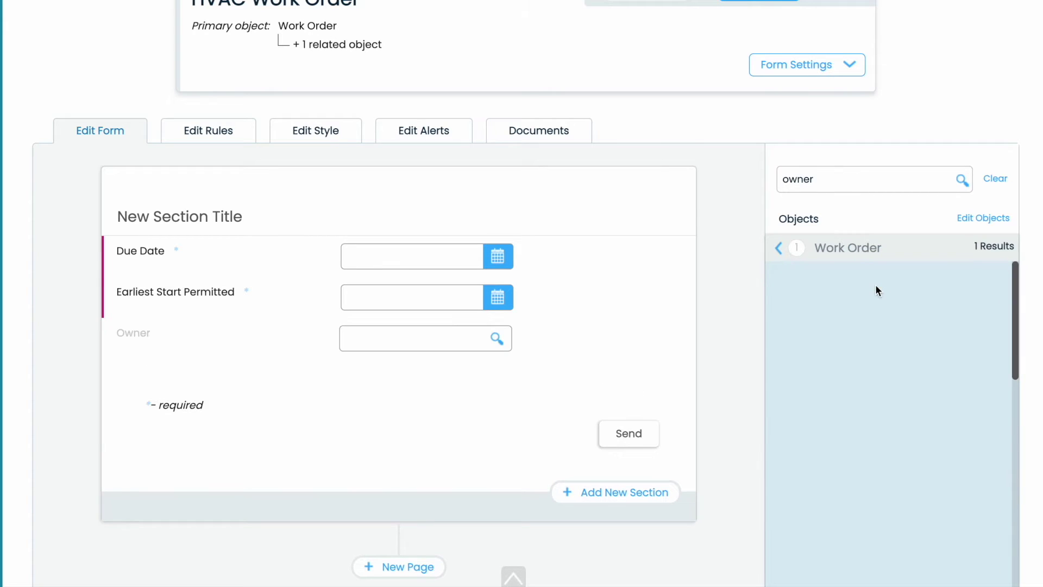
pyautogui.moveTo(872, 179); pyautogui.dragTo(718, 178)
pyautogui.write('contact')
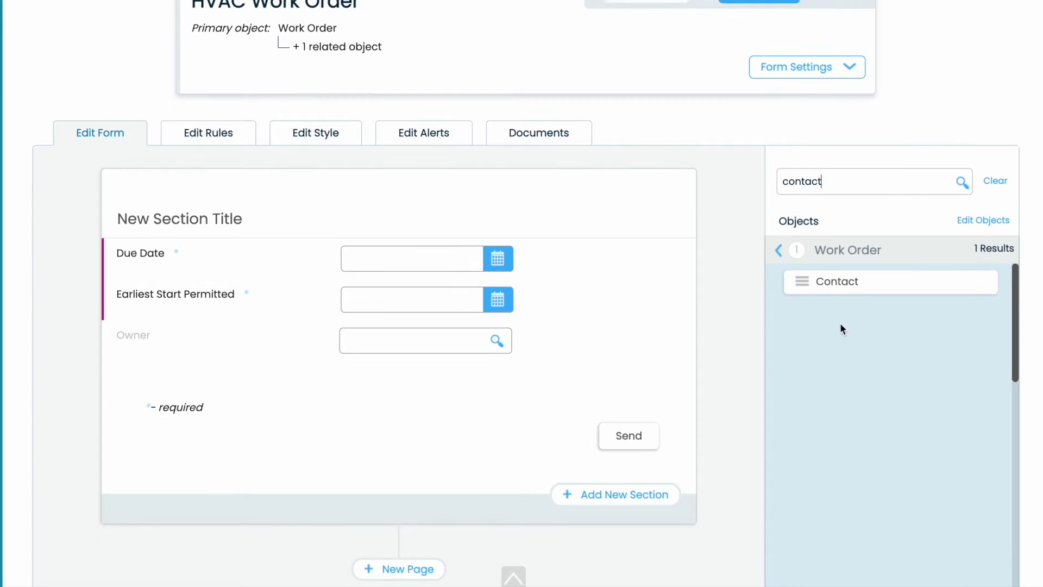
pyautogui.click(849, 287)
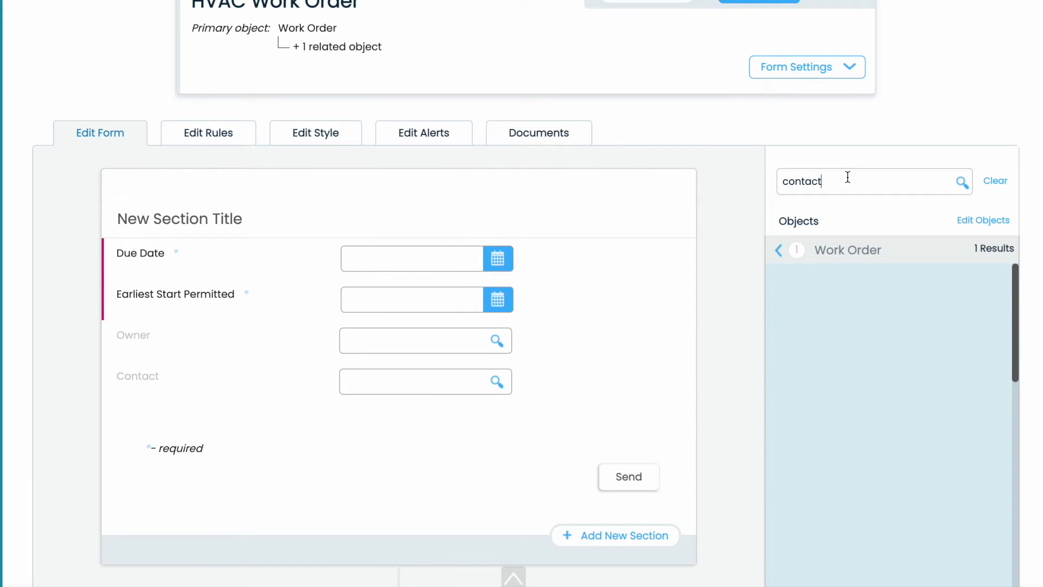
# - Add the Work Order Description and Street fields below Contact
pyautogui.moveTo(848, 179); pyautogui.dragTo(742, 182)
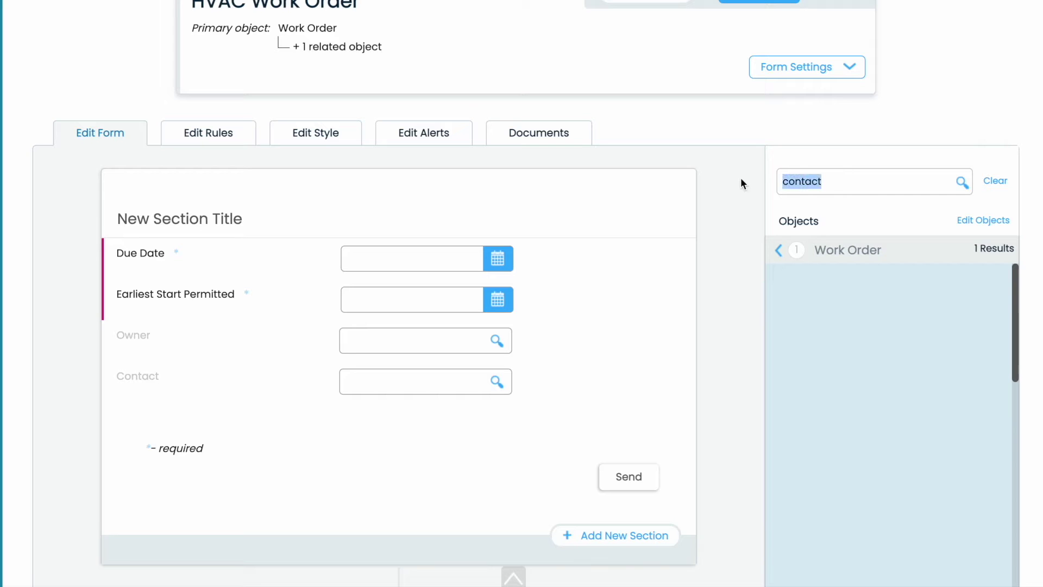
pyautogui.write('descrip')
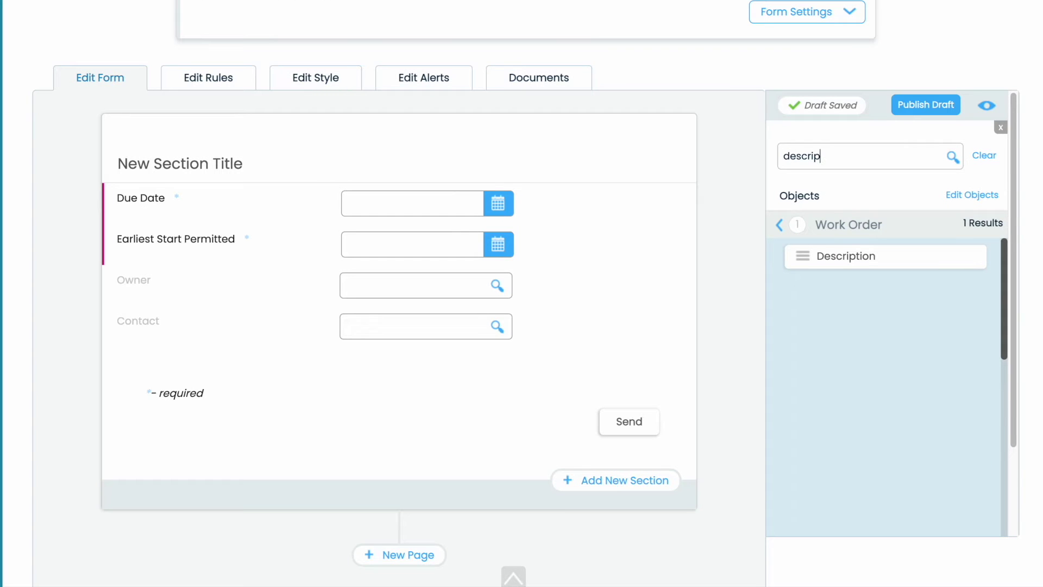
pyautogui.click(884, 259)
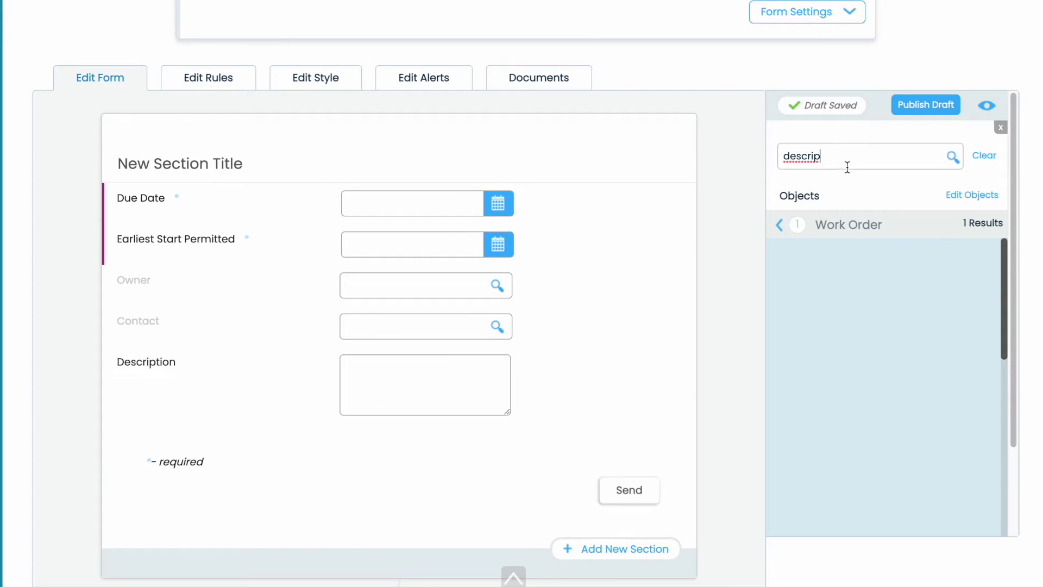
pyautogui.moveTo(848, 162); pyautogui.dragTo(771, 151)
pyautogui.write('name')
pyautogui.moveTo(833, 153); pyautogui.dragTo(712, 158)
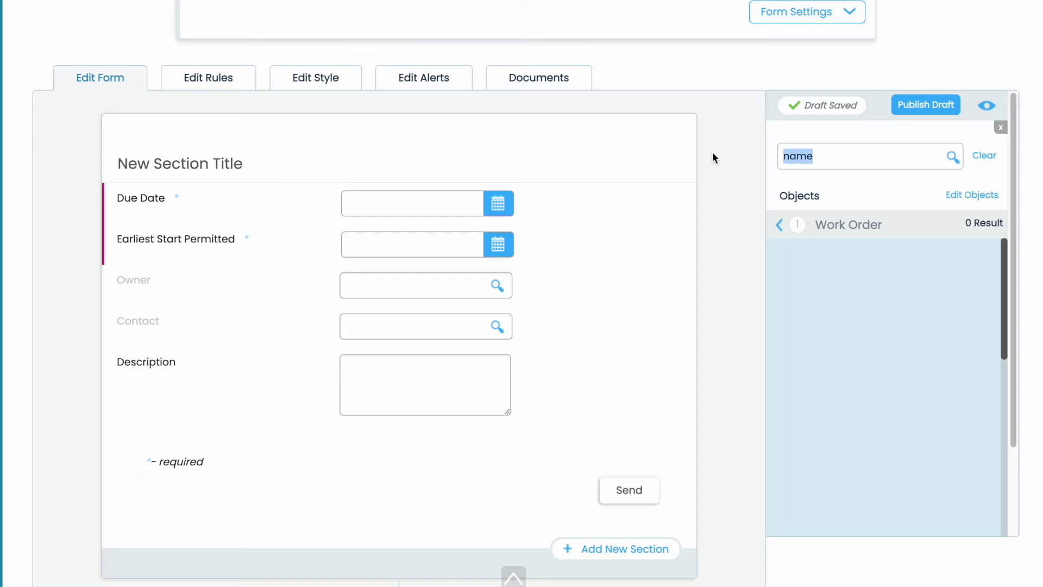
pyautogui.write('stree')
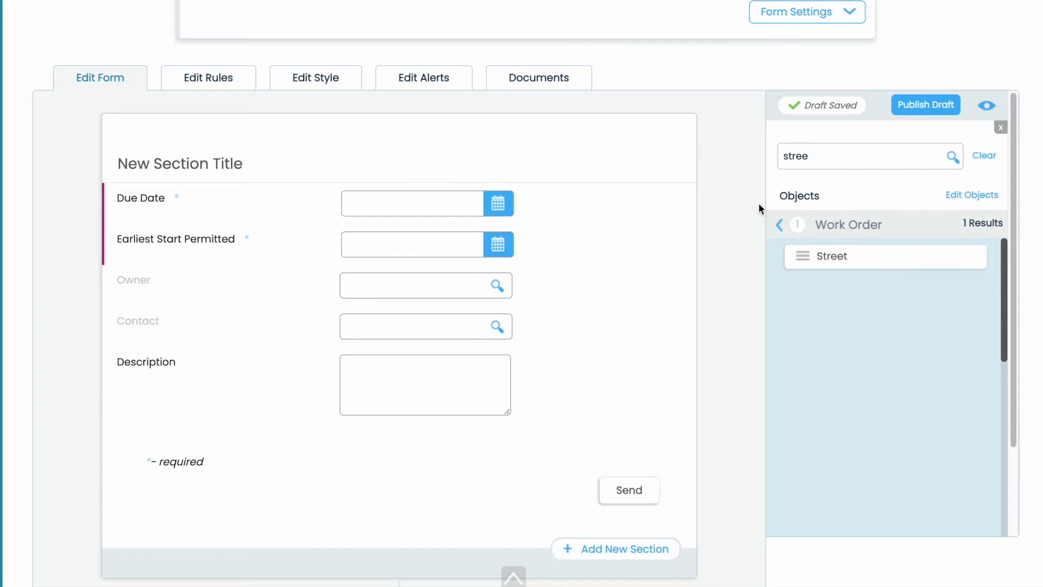
pyautogui.click(810, 256)
pyautogui.scroll(-1, 826, 179)
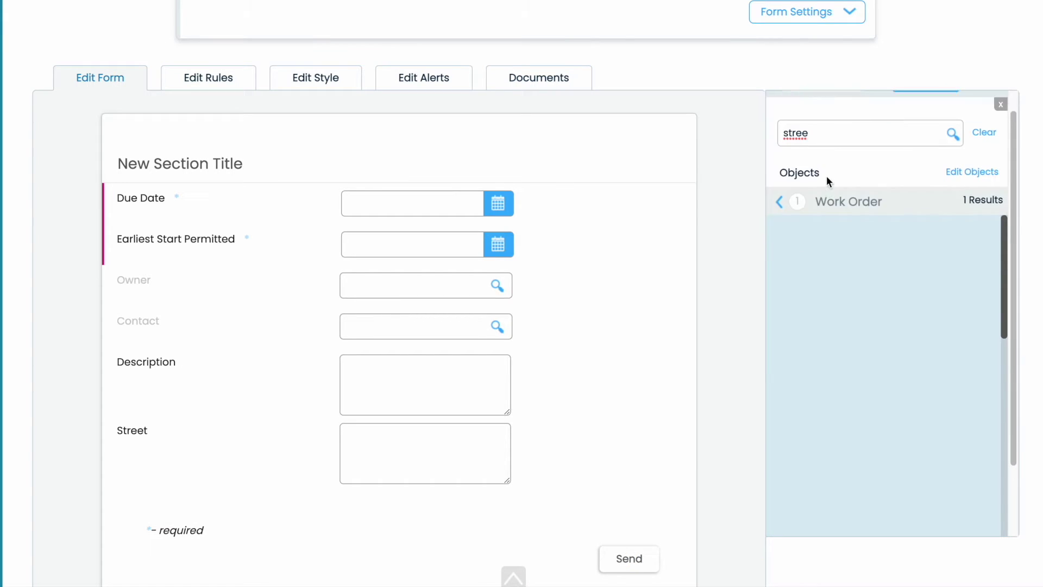
# - Add the Work Order City and State/Province fields below Street
pyautogui.moveTo(820, 119); pyautogui.dragTo(777, 119)
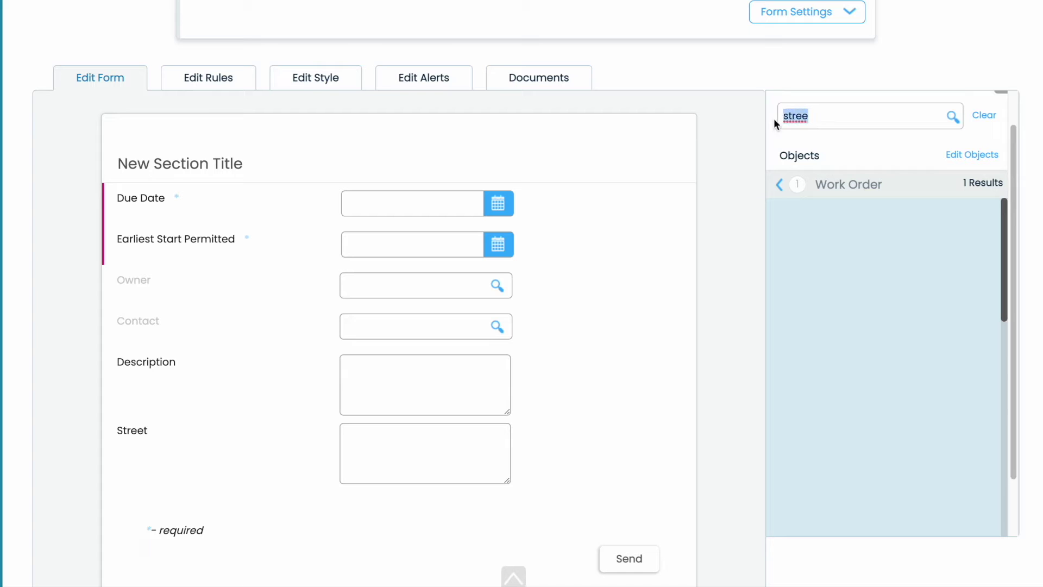
pyautogui.write('city')
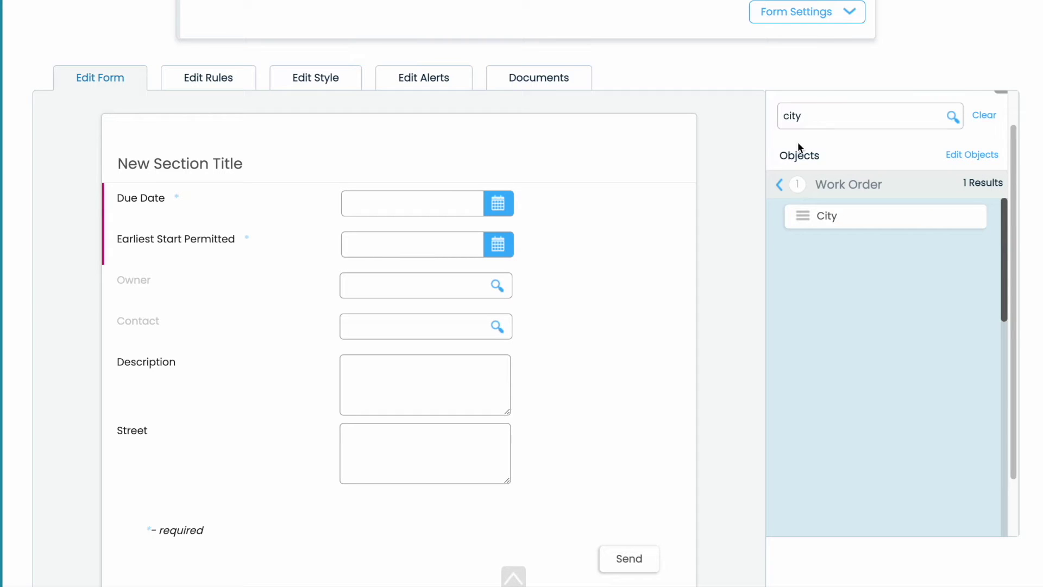
pyautogui.click(816, 223)
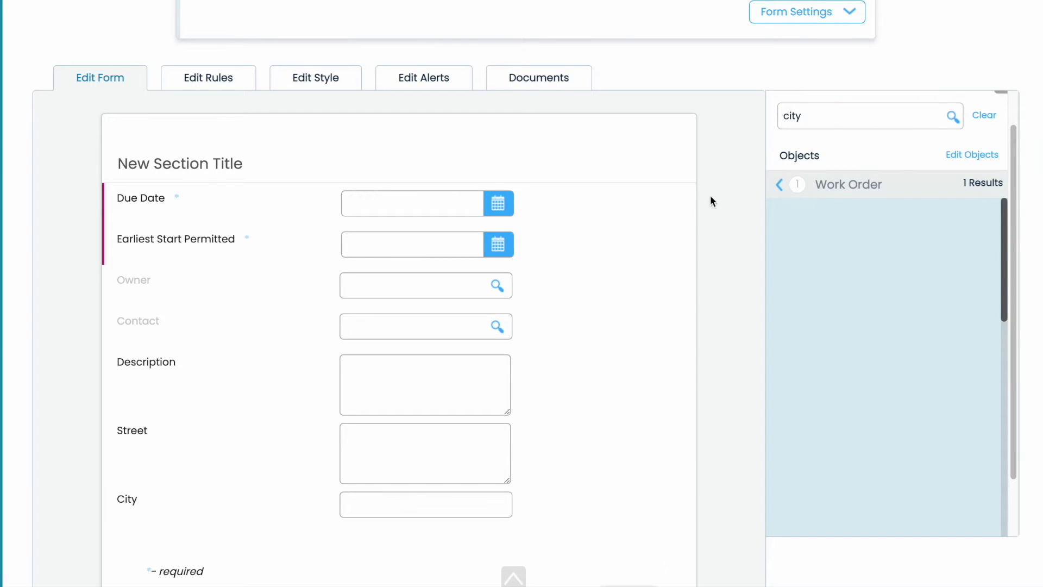
pyautogui.scroll(-1, 648, 213)
pyautogui.moveTo(864, 53); pyautogui.dragTo(722, 55)
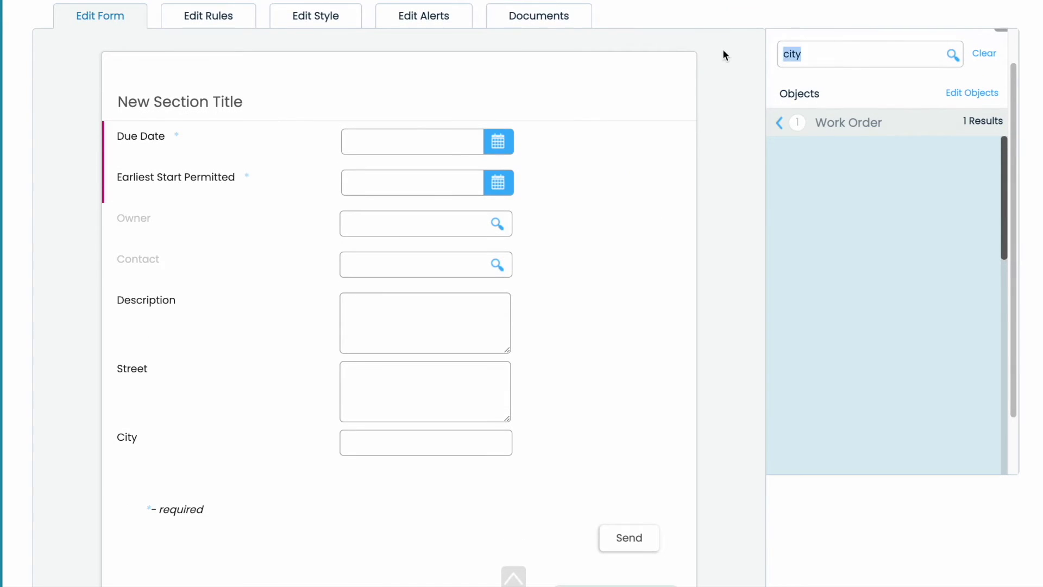
pyautogui.write('state')
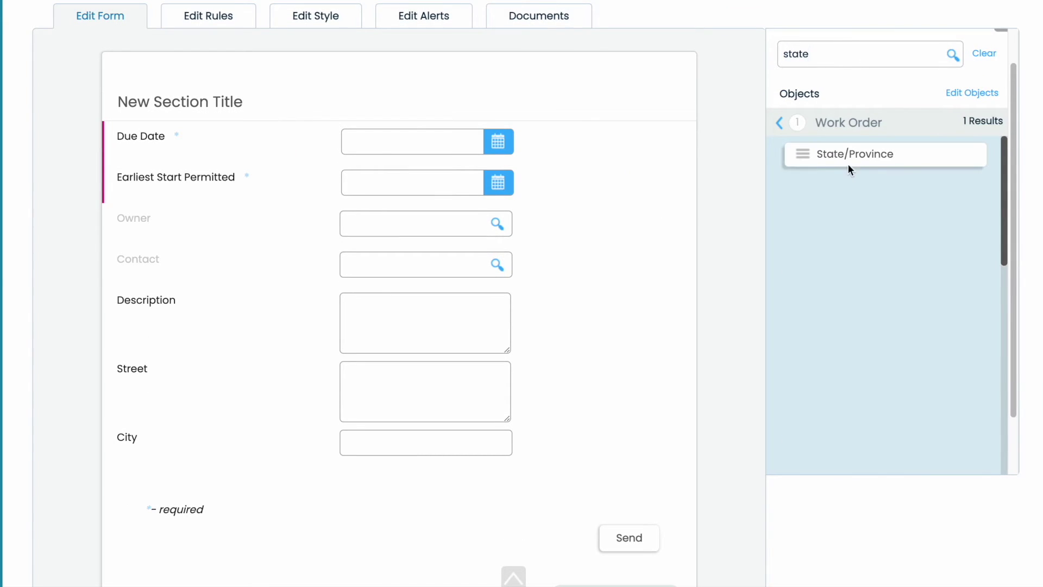
pyautogui.click(852, 158)
# - Add the Zip/Postal Code and Work Type fields, then return to the related objects list
pyautogui.moveTo(833, 53); pyautogui.dragTo(762, 50)
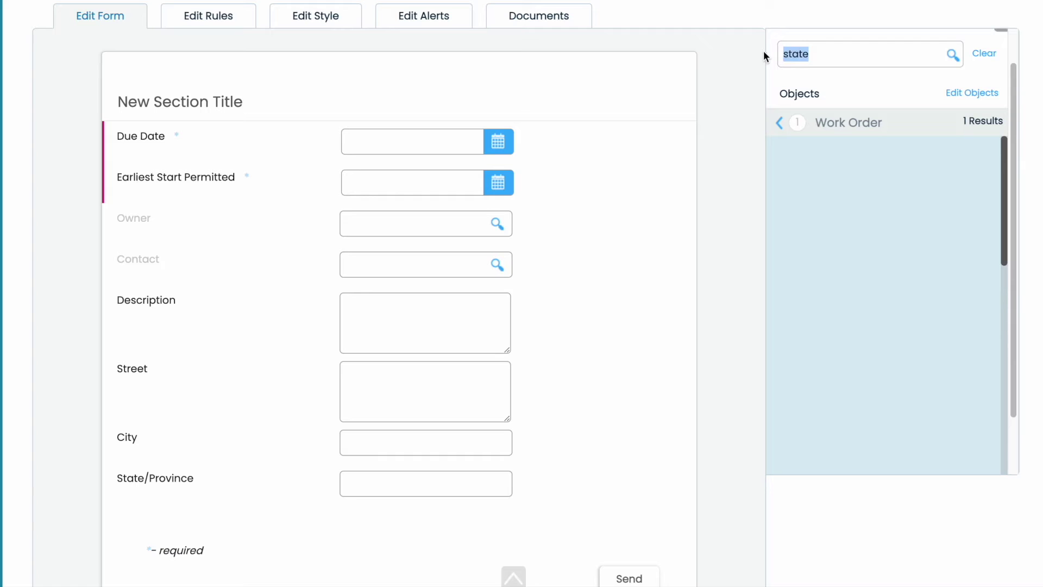
pyautogui.write('zip')
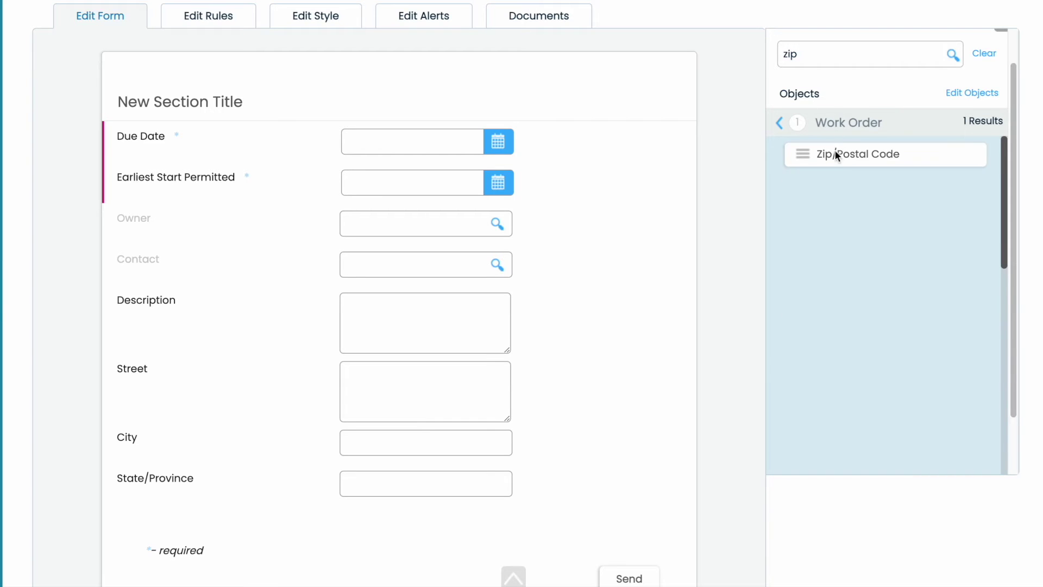
pyautogui.click(839, 155)
pyautogui.scroll(-2, 622, 194)
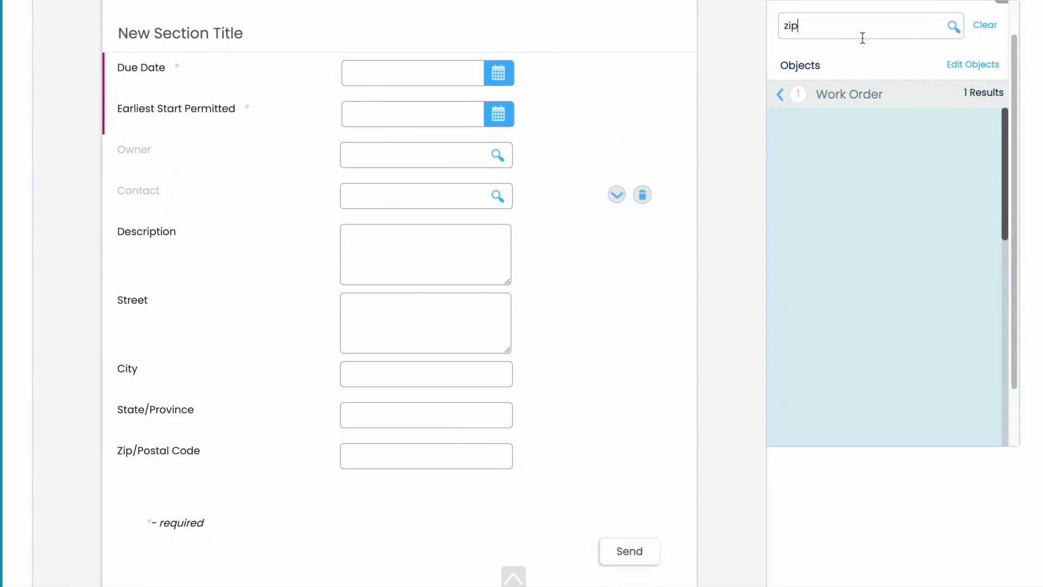
pyautogui.moveTo(859, 25); pyautogui.dragTo(772, 26)
pyautogui.write('work t')
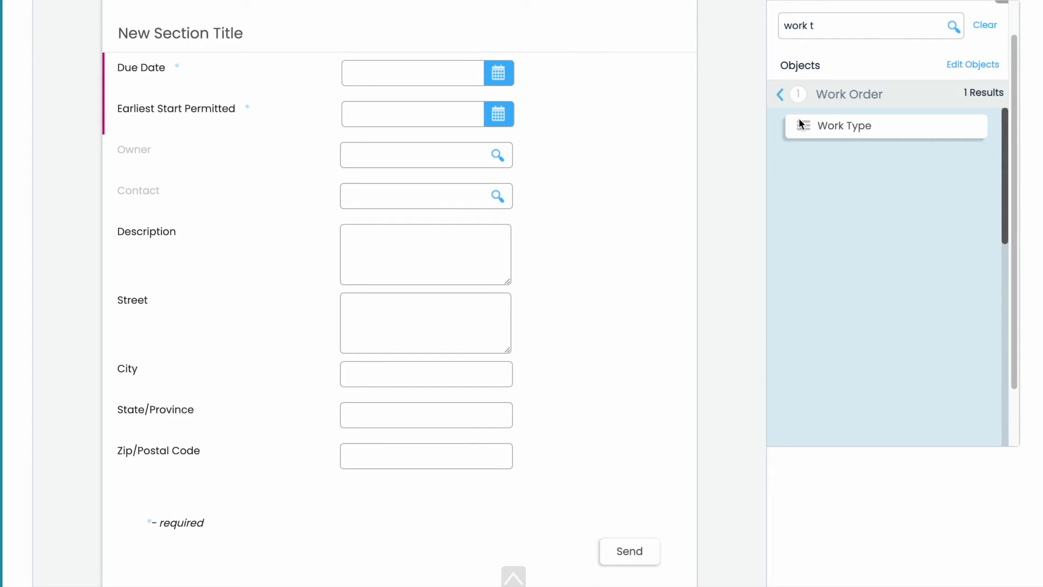
pyautogui.click(798, 120)
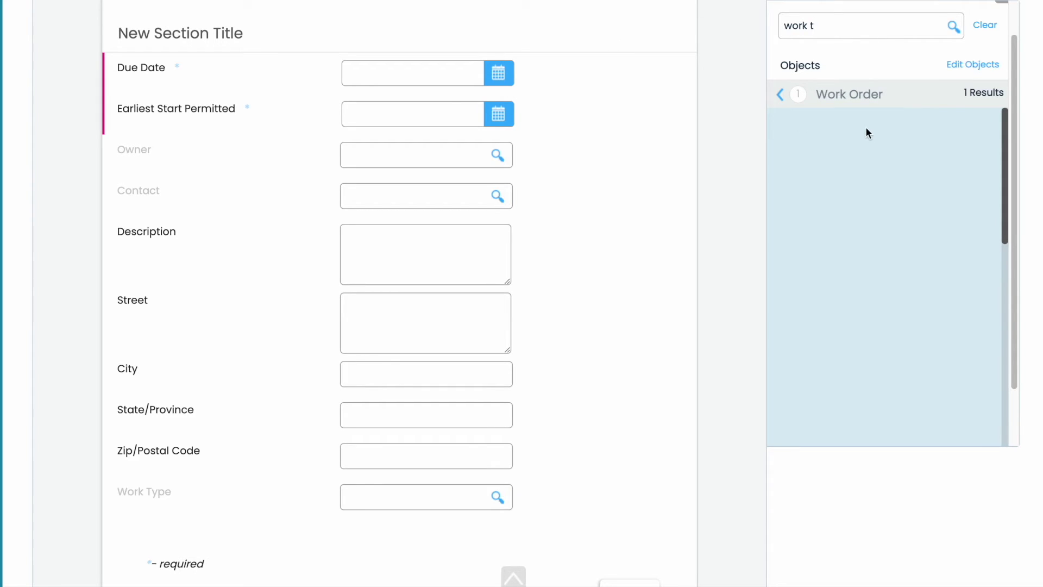
pyautogui.moveTo(841, 34); pyautogui.dragTo(808, 69)
pyautogui.click(792, 96)
# - Add the Service Note field from the Service Appointment (Parent Record) object
pyautogui.click(839, 180)
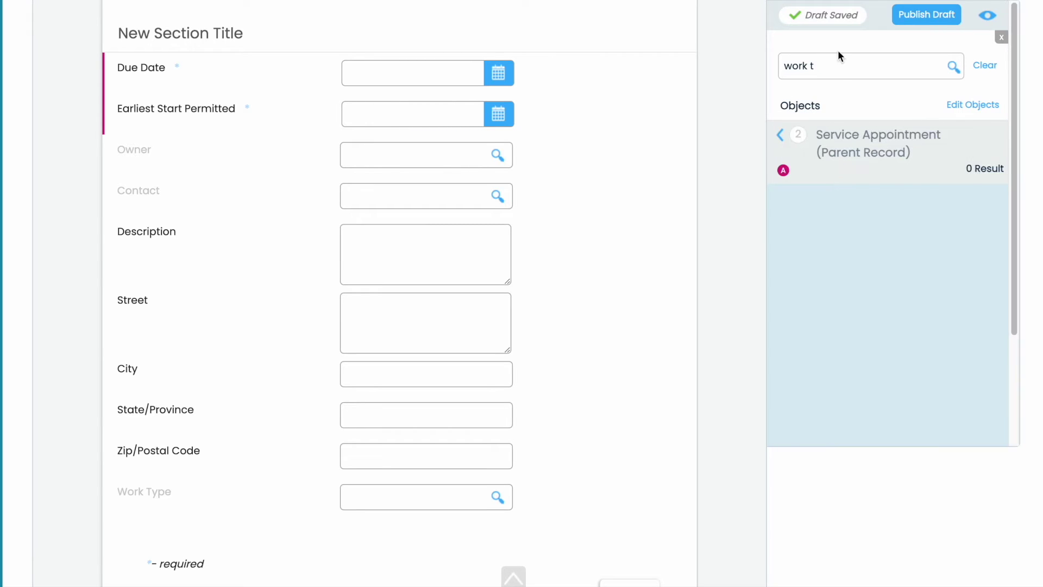
pyautogui.moveTo(840, 56); pyautogui.dragTo(736, 71)
pyautogui.write('ser')
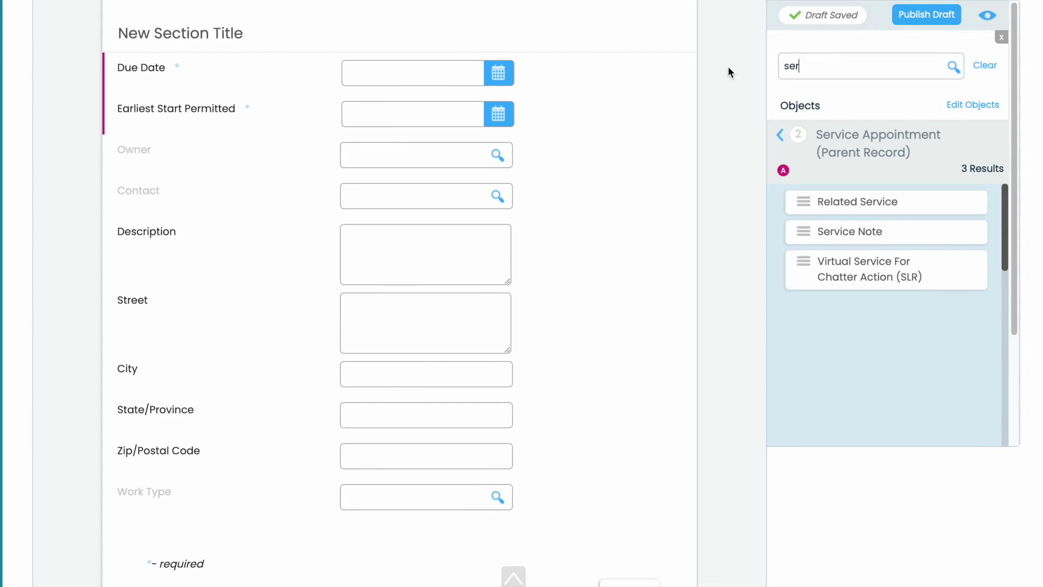
pyautogui.click(887, 231)
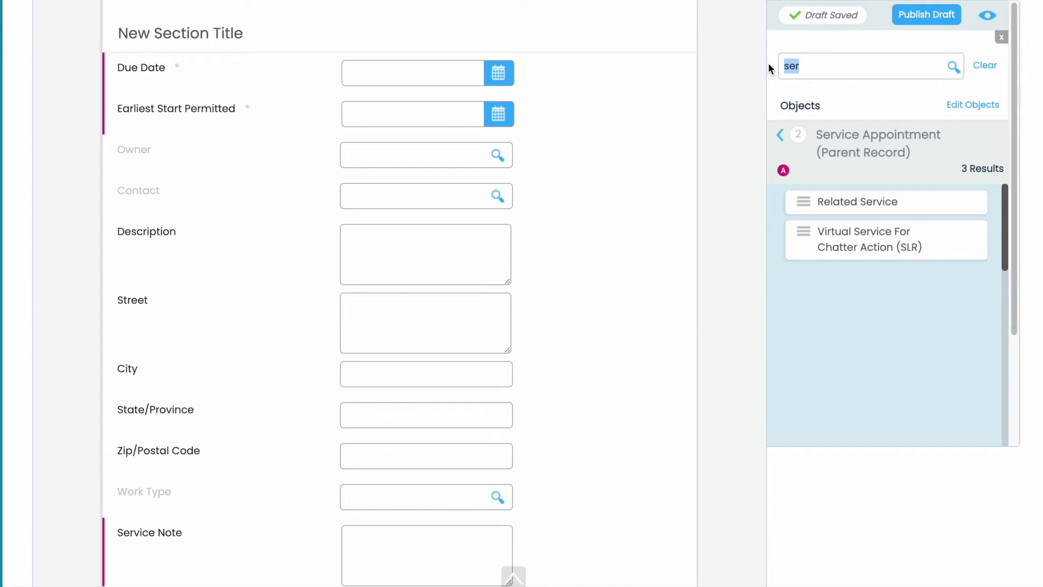
# - Add the Service Contract field from the Work Order object
pyautogui.write('contr')
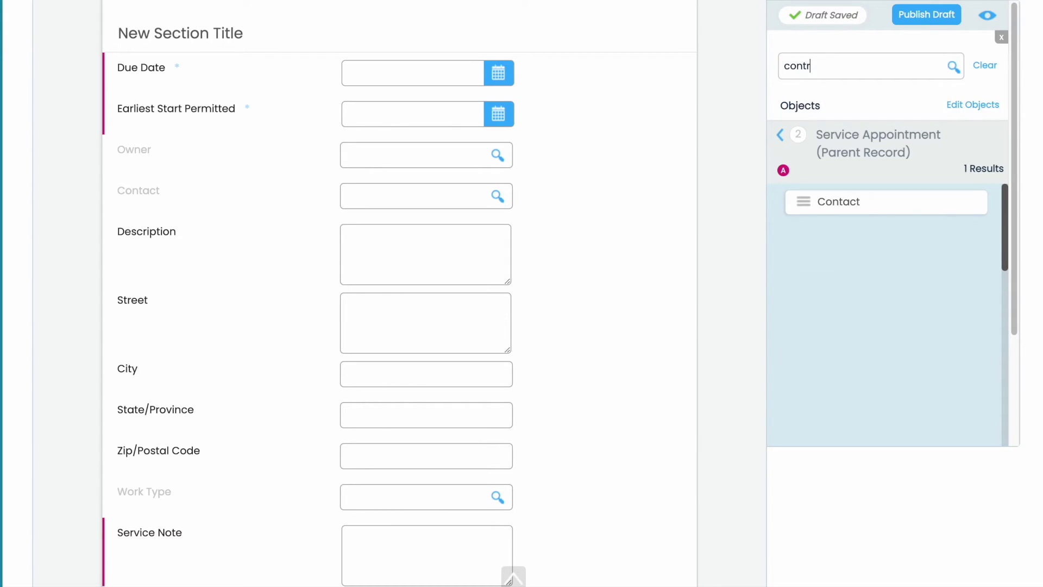
pyautogui.click(781, 136)
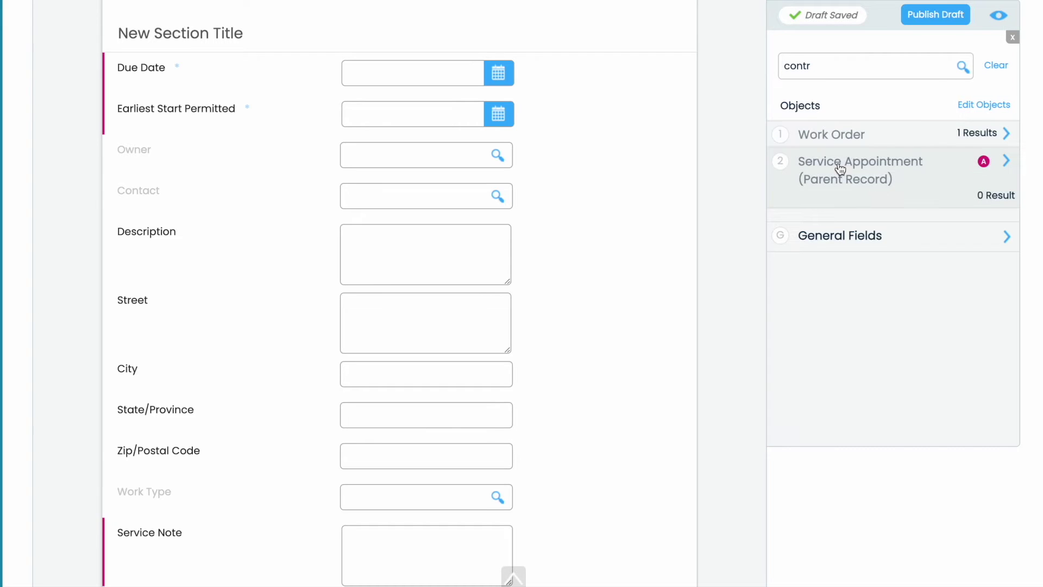
pyautogui.click(829, 146)
pyautogui.moveTo(825, 70); pyautogui.dragTo(781, 70)
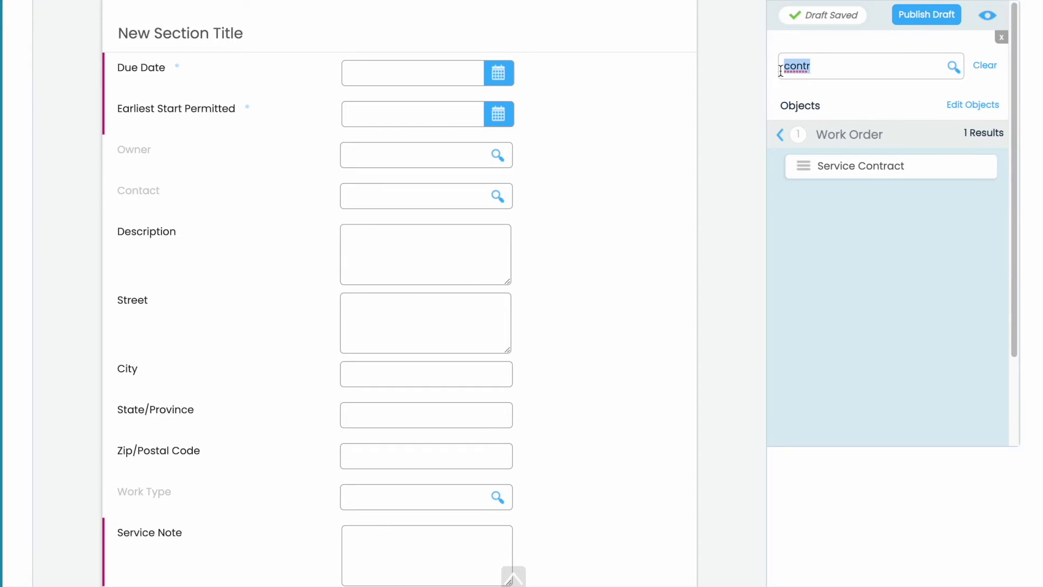
pyautogui.click(807, 165)
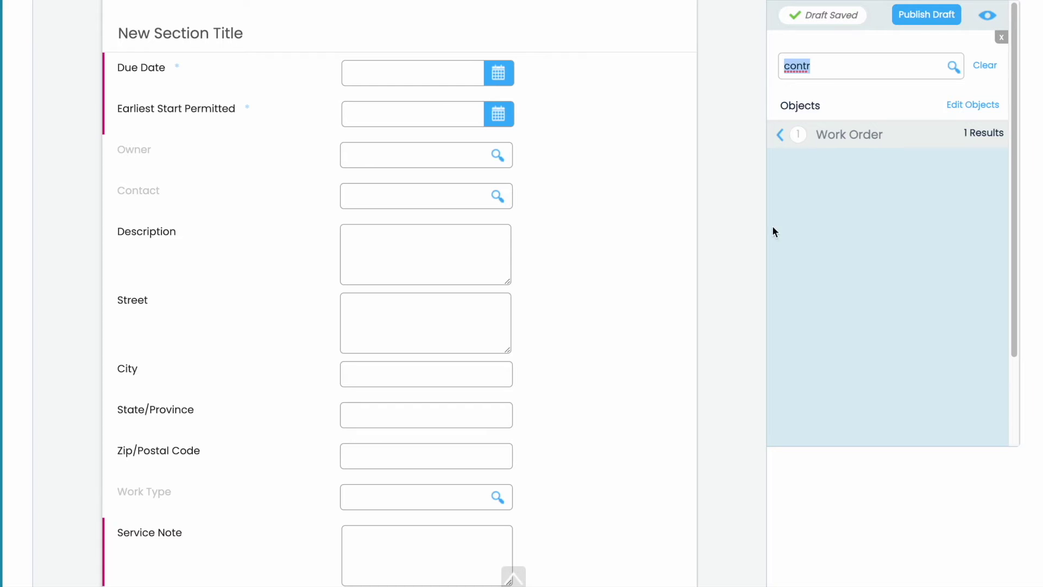
pyautogui.scroll(-2, 618, 219)
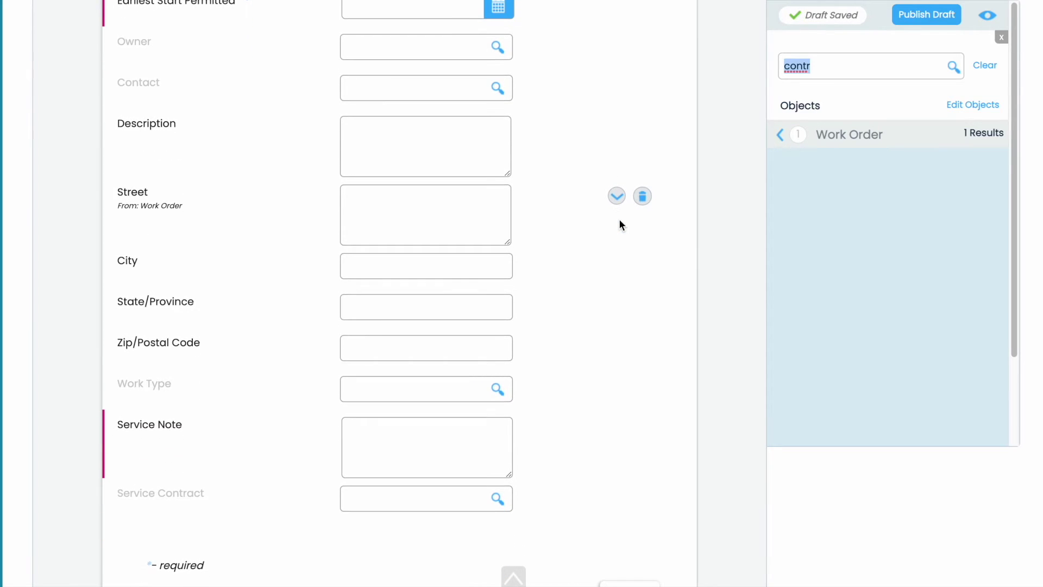
pyautogui.scroll(1, 620, 227)
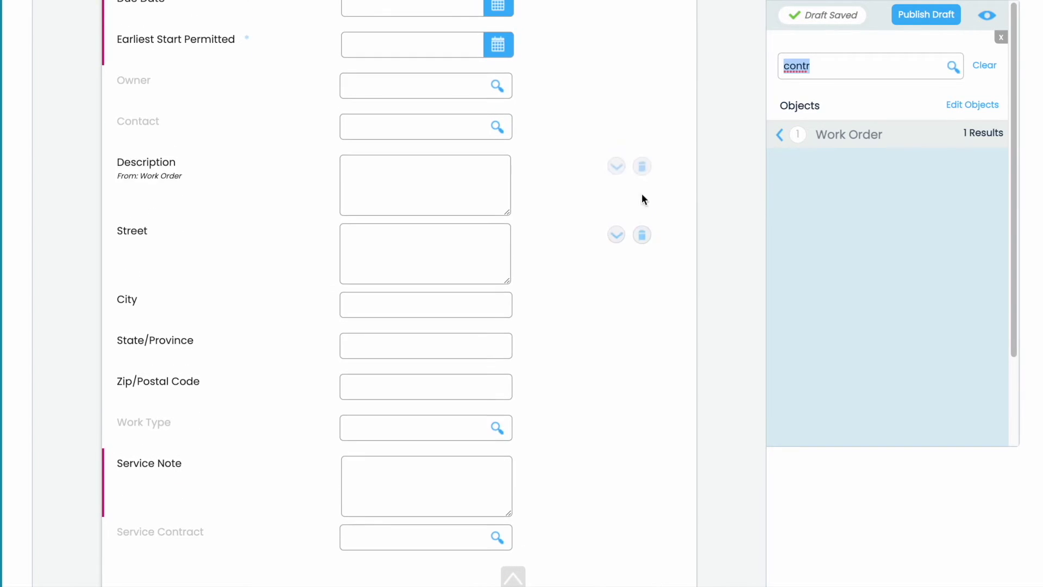
pyautogui.click(782, 136)
# - Drag a File Upload field from General Fields to the end of the form, below Service Contract
pyautogui.click(891, 246)
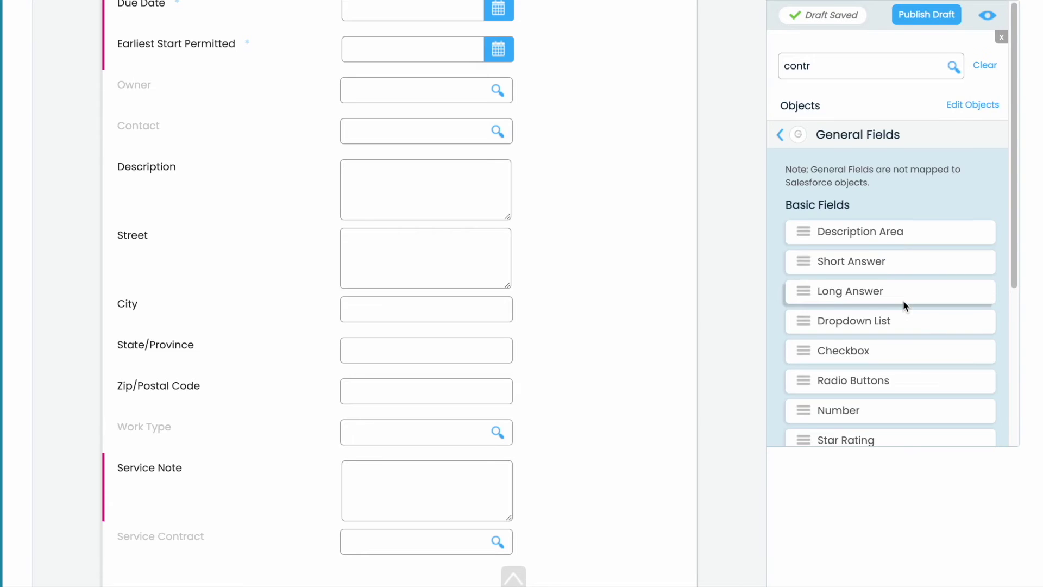
pyautogui.scroll(-6, 904, 301)
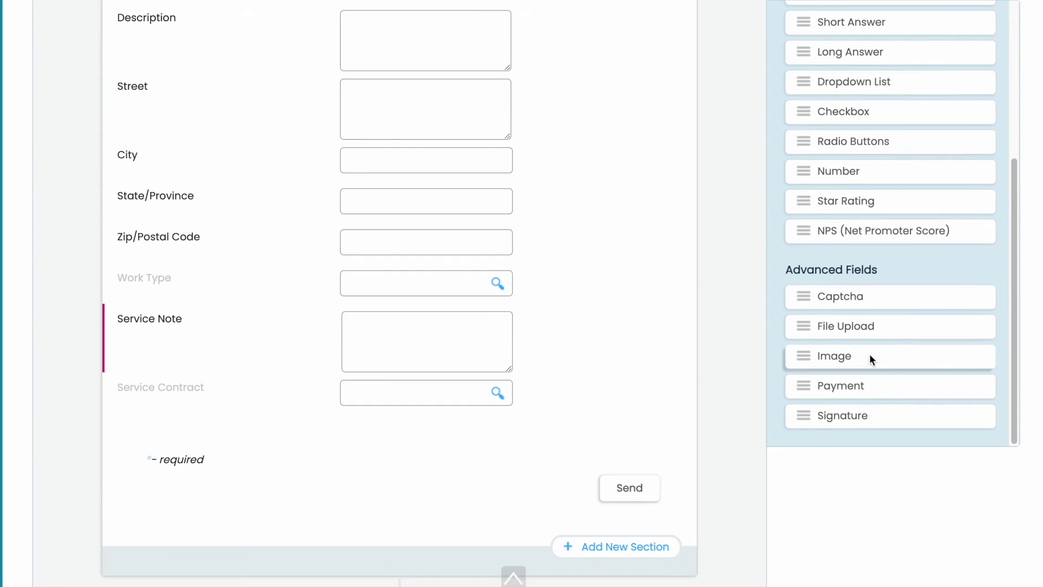
pyautogui.moveTo(857, 329); pyautogui.dragTo(454, 436)
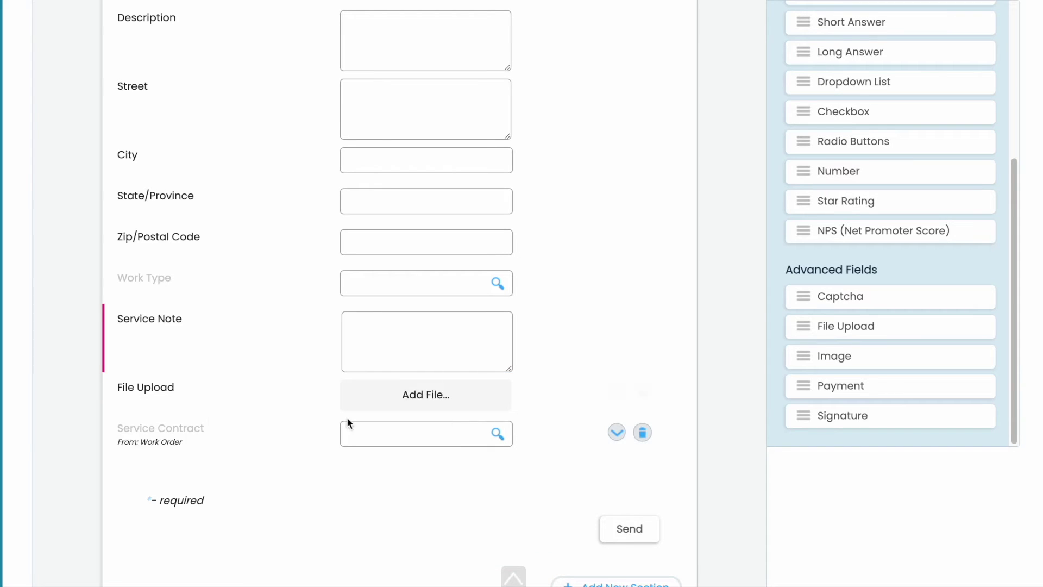
pyautogui.moveTo(167, 394); pyautogui.dragTo(208, 446)
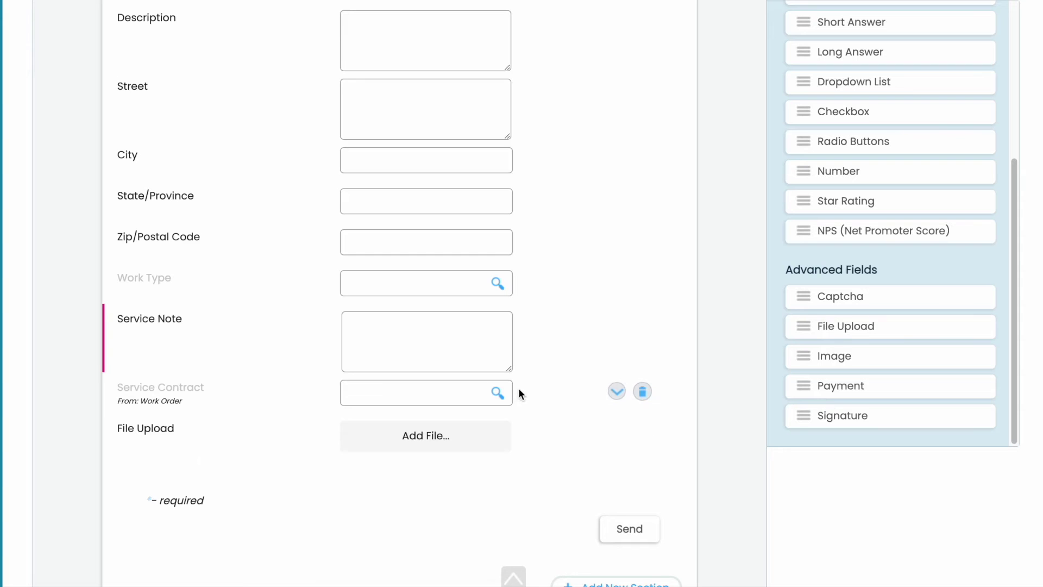
pyautogui.scroll(-1, 519, 390)
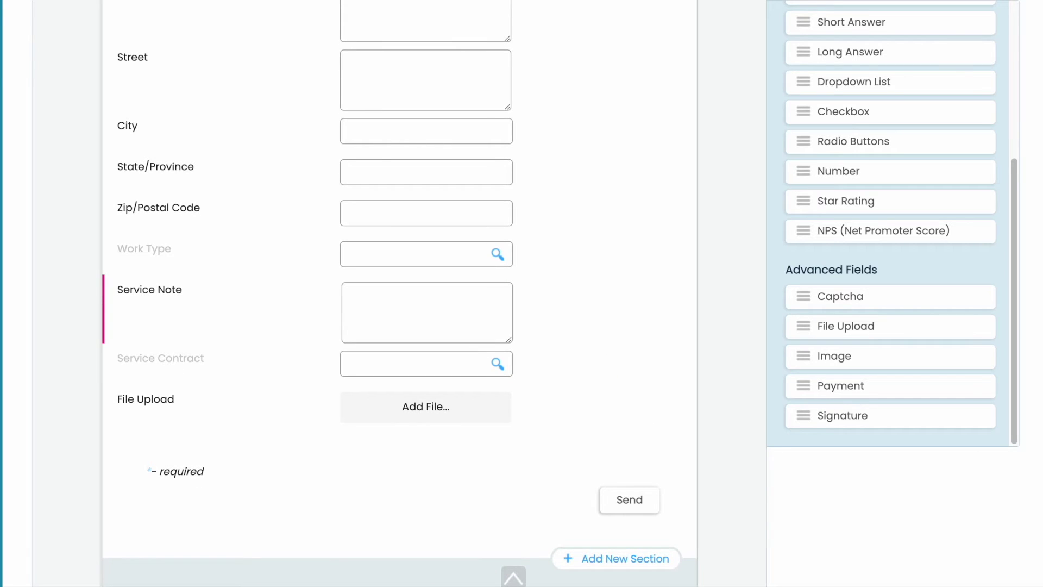
pyautogui.scroll(6, 796, 245)
pyautogui.scroll(4, 702, 236)
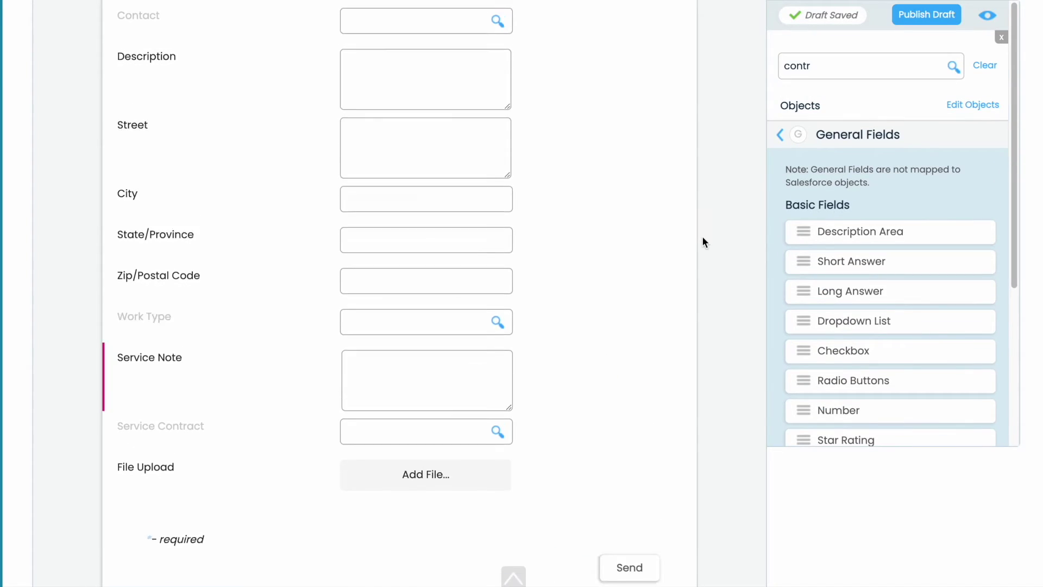
pyautogui.scroll(5, 702, 236)
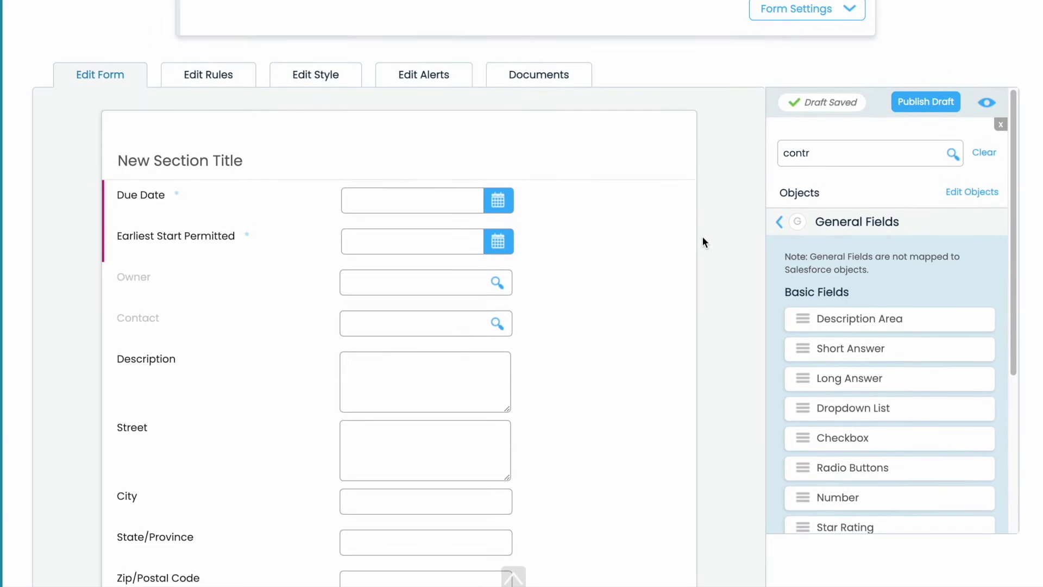
pyautogui.click(780, 224)
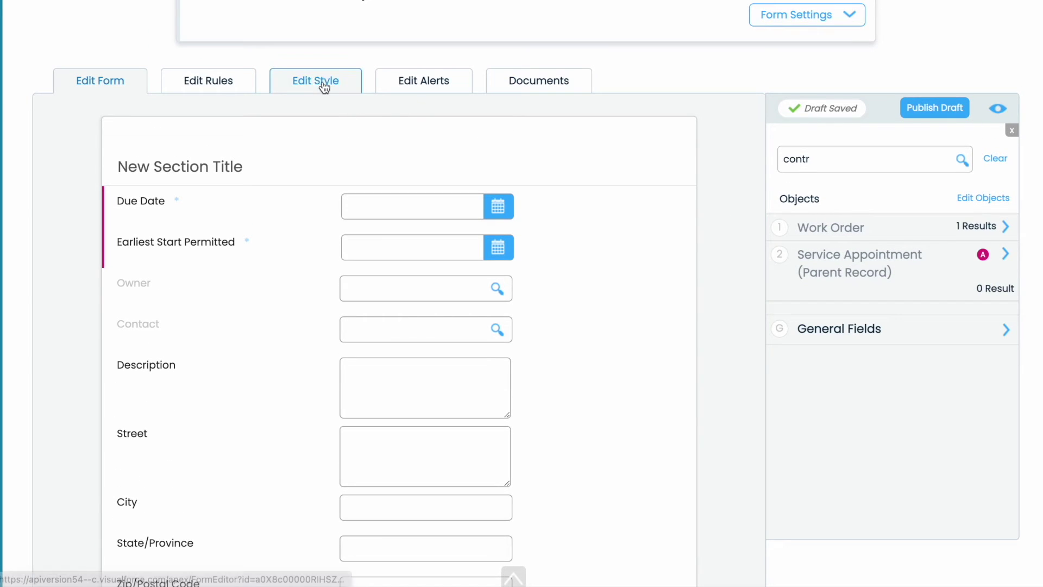
pyautogui.click(322, 85)
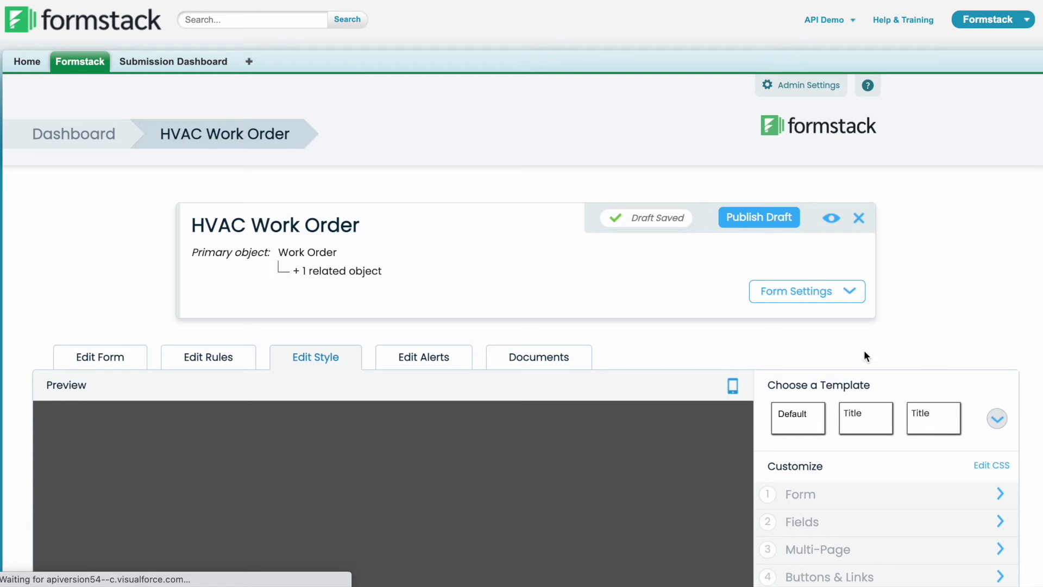
# - Scroll the style preview showing New Section Title, Due Date and Earliest Start Permitted
pyautogui.scroll(-5, 859, 354)
pyautogui.scroll(-2, 850, 357)
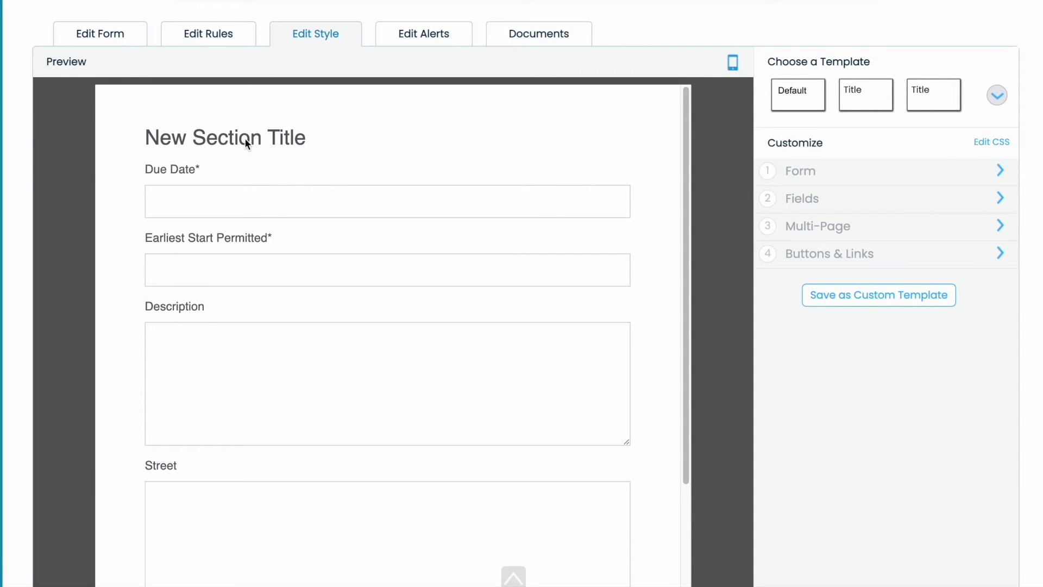
# - Back in Edit Form, review and close the Form Settings panel
pyautogui.click(107, 38)
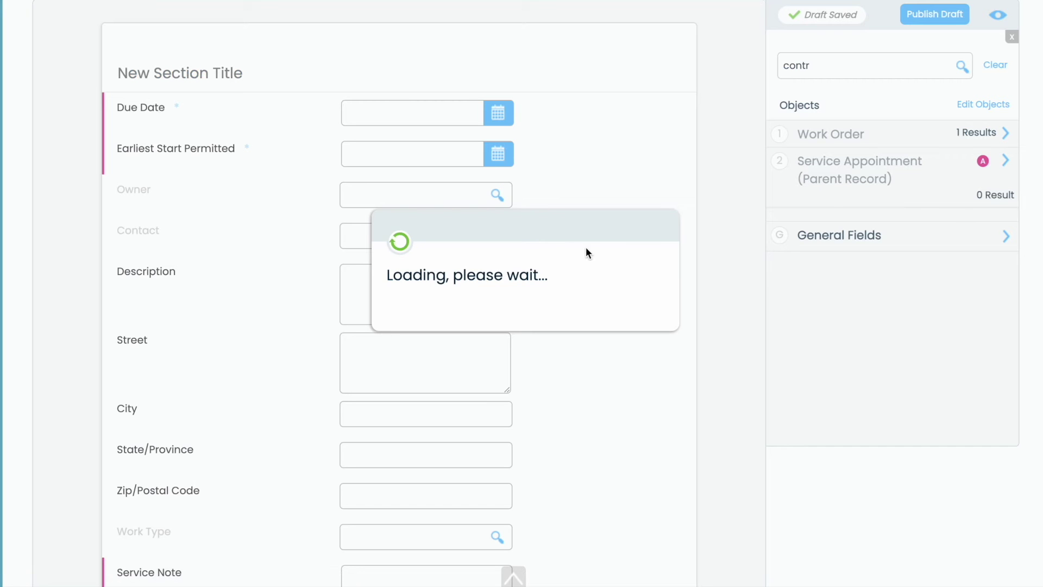
pyautogui.scroll(2, 559, 151)
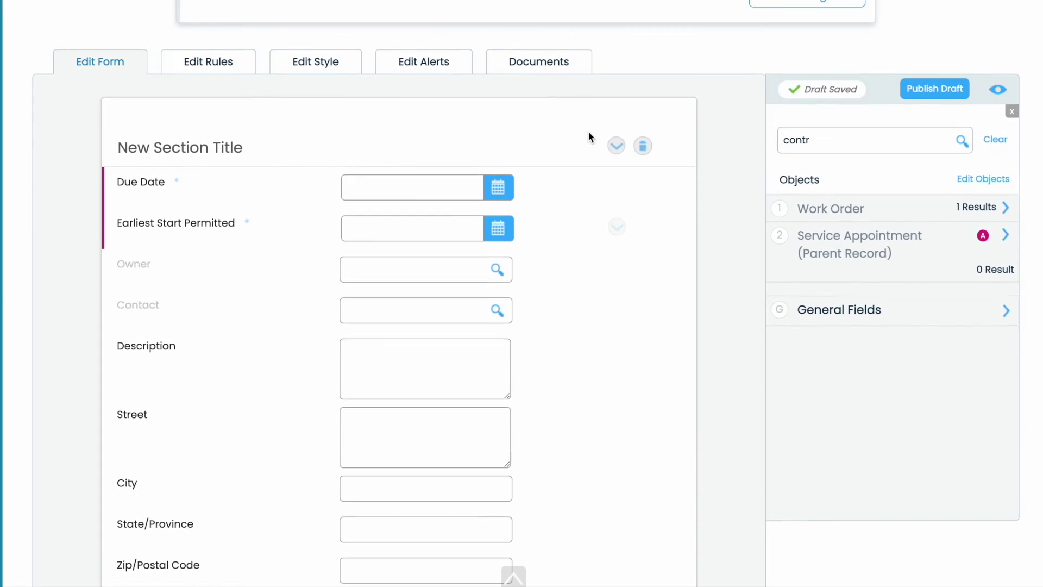
pyautogui.scroll(1, 589, 135)
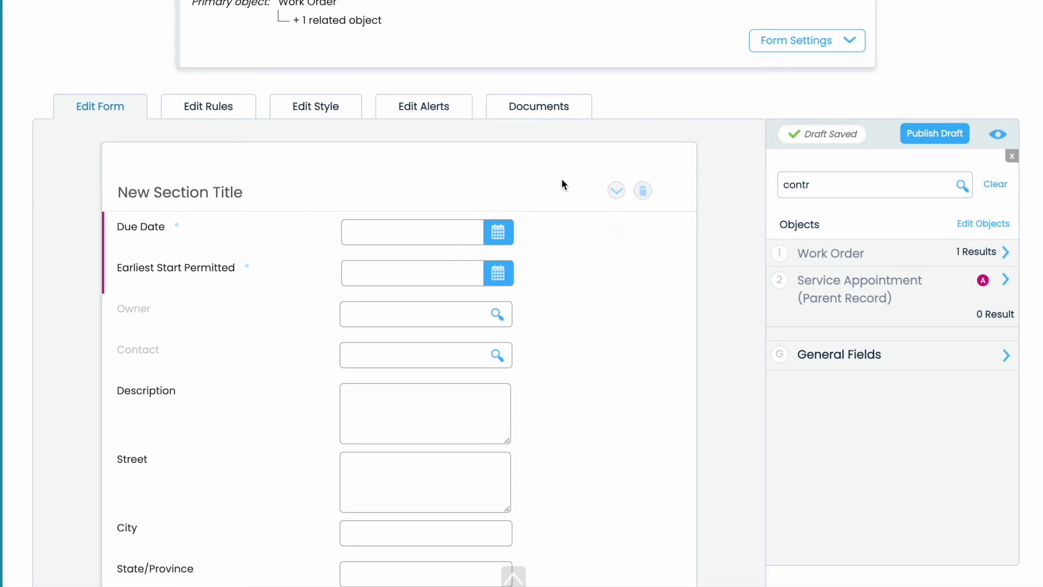
pyautogui.click(825, 40)
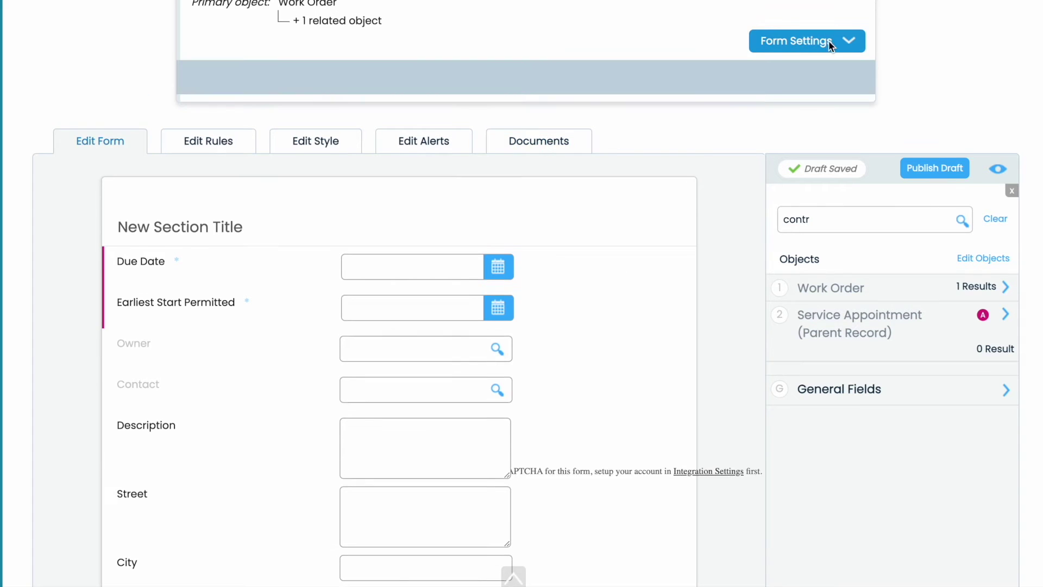
pyautogui.scroll(-2, 566, 241)
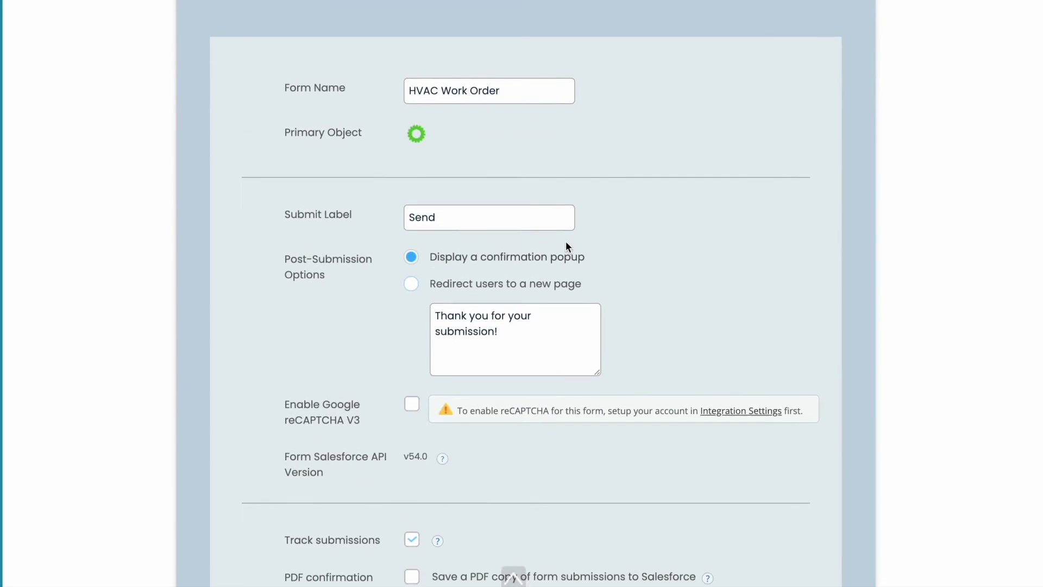
pyautogui.scroll(2, 682, 190)
pyautogui.click(796, 84)
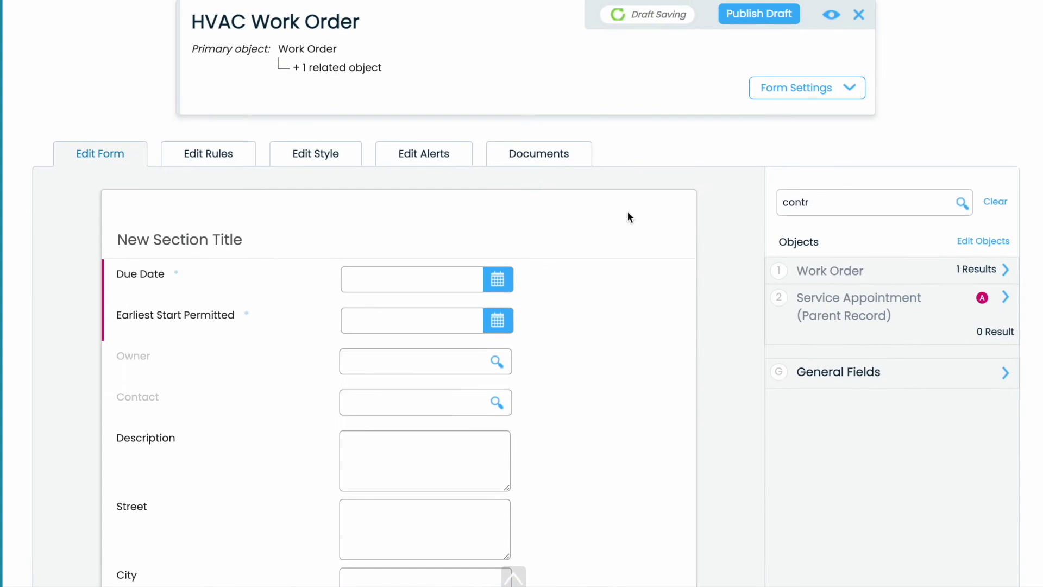
# - Change the first section's label to 'Work Order Form'
pyautogui.scroll(-1, 576, 235)
pyautogui.click(616, 189)
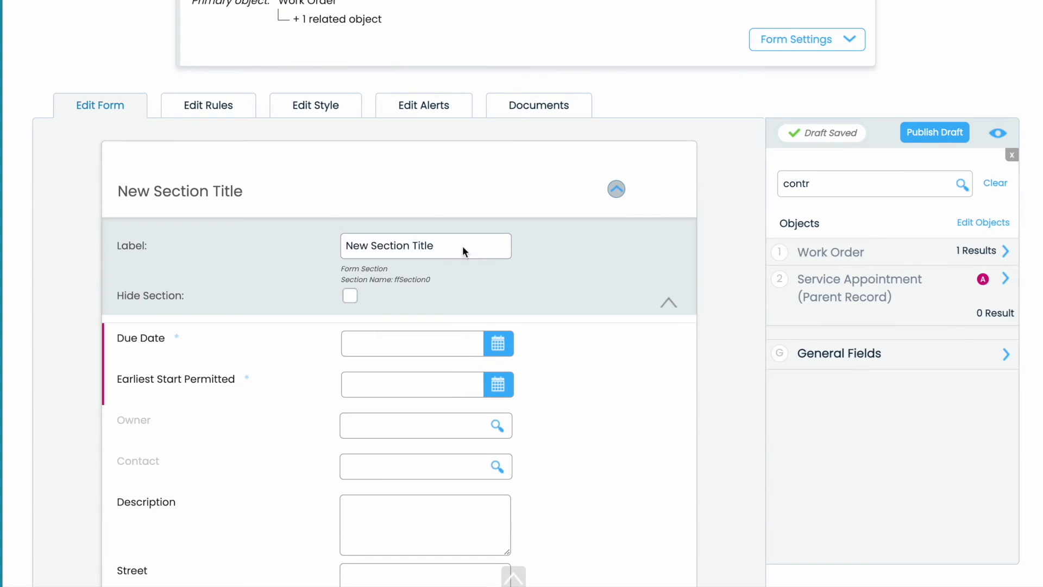
pyautogui.moveTo(452, 244); pyautogui.dragTo(273, 243)
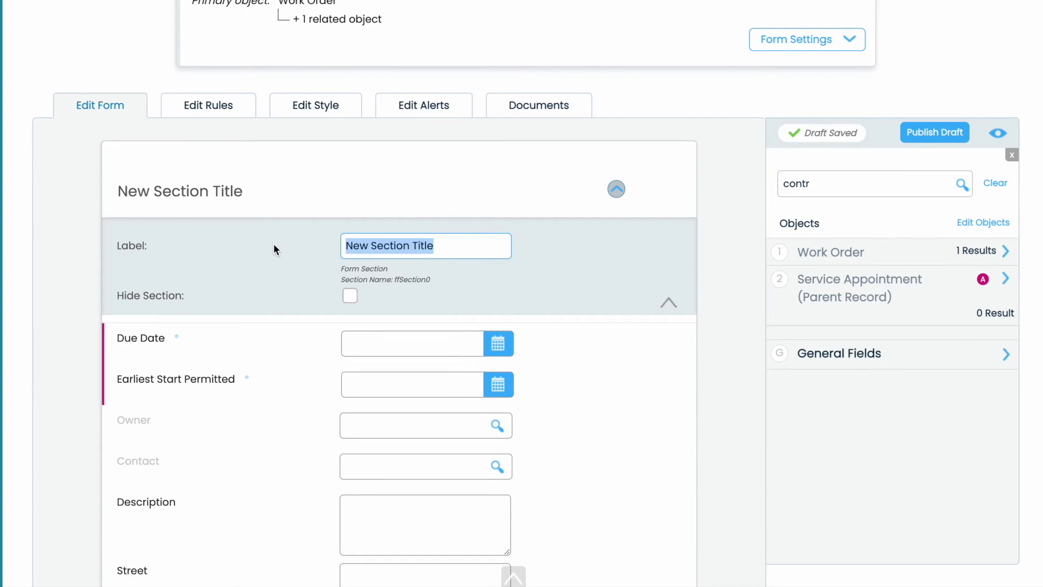
pyautogui.write('Work Or')
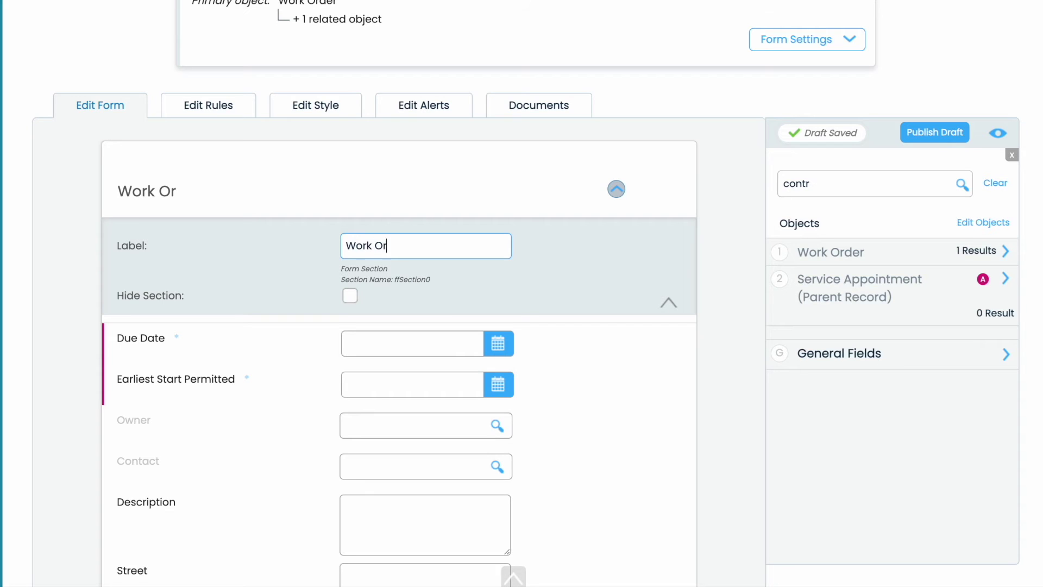
pyautogui.write('der Form')
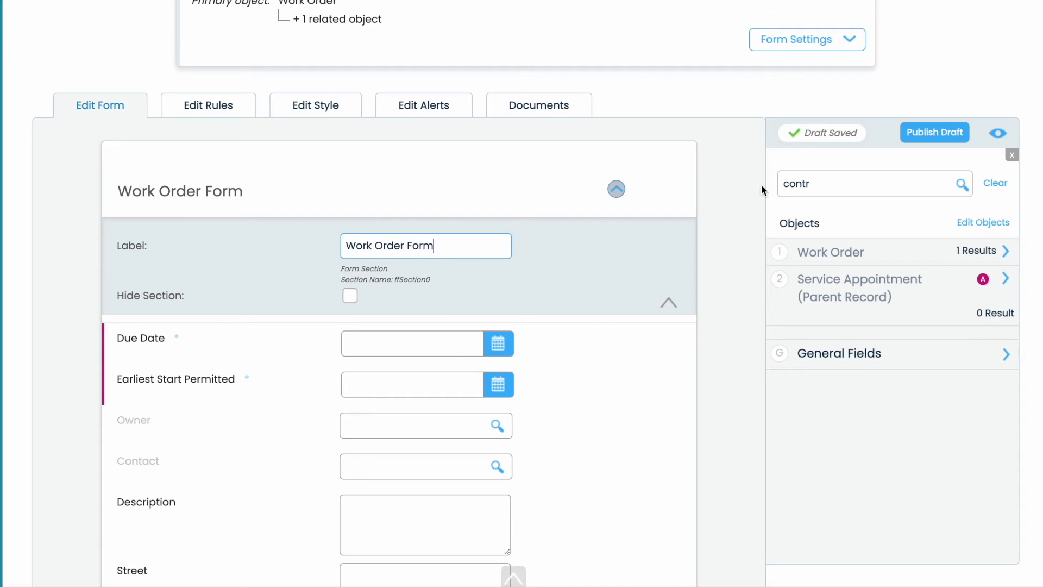
pyautogui.click(616, 189)
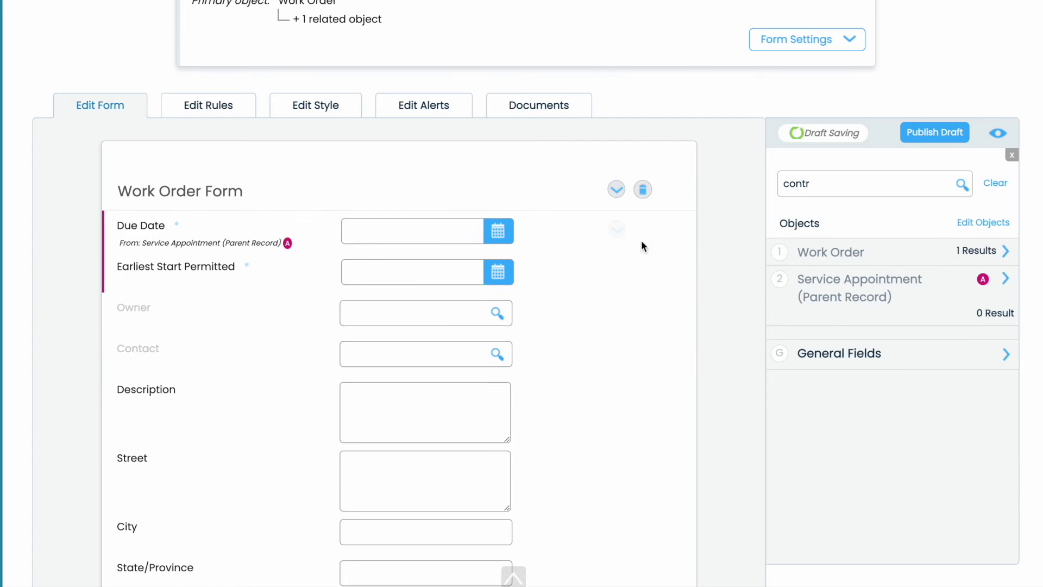
pyautogui.click(275, 109)
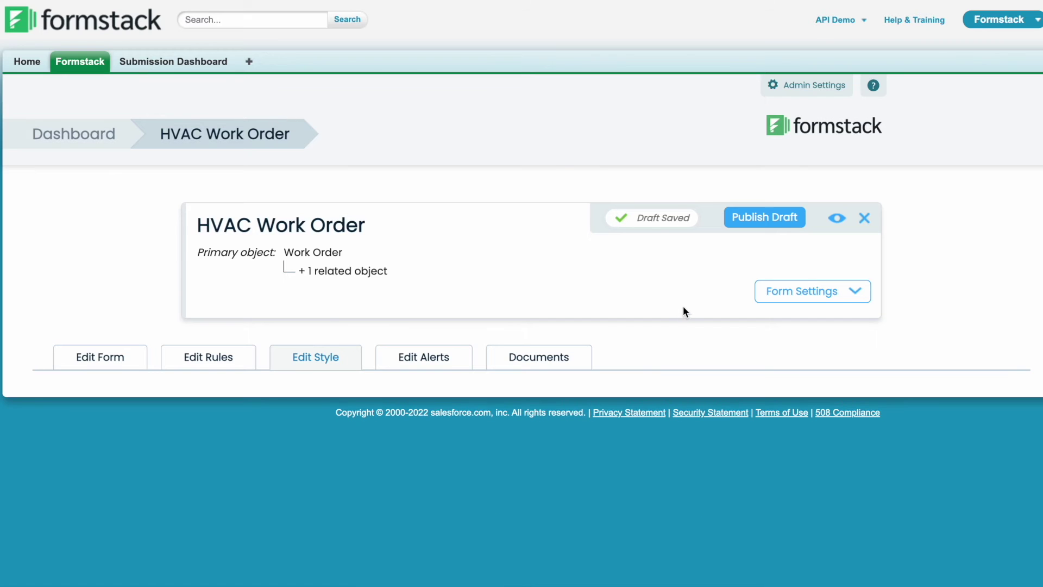
# - Open the Customize > Form style settings and find the Logo option
pyautogui.scroll(-3, 662, 304)
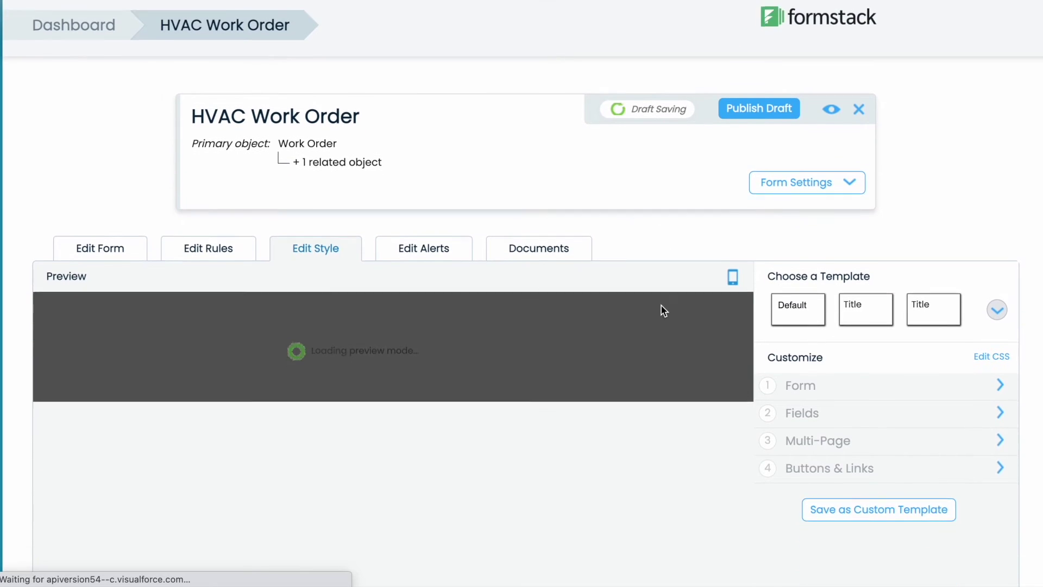
pyautogui.scroll(-2, 897, 310)
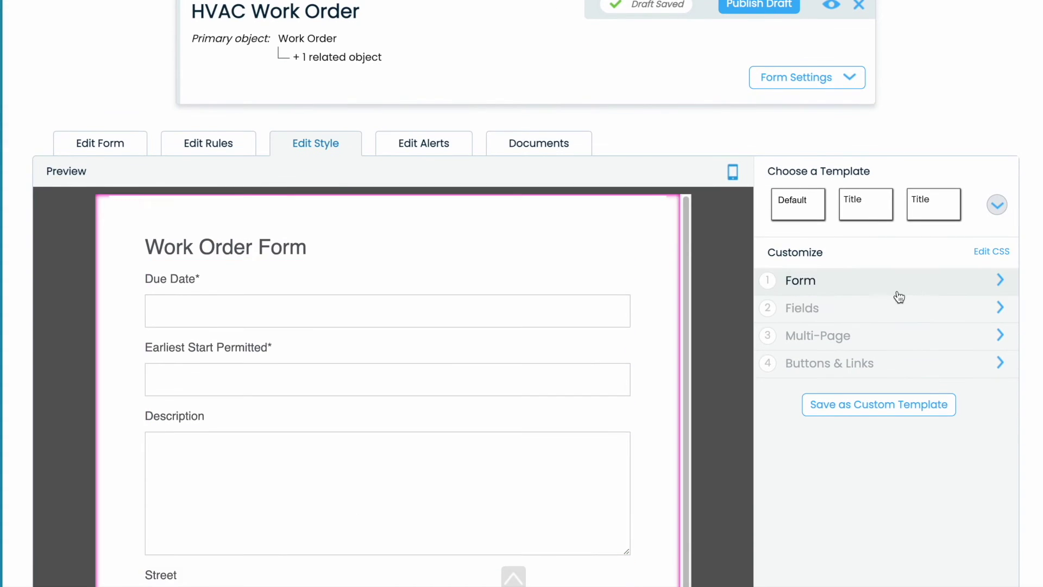
pyautogui.scroll(-2, 899, 296)
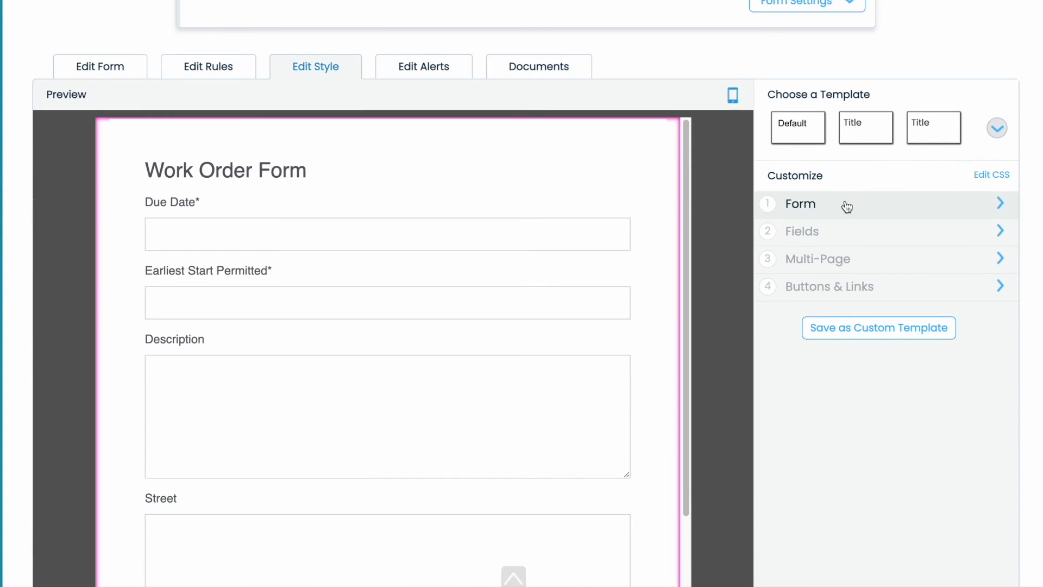
pyautogui.click(846, 207)
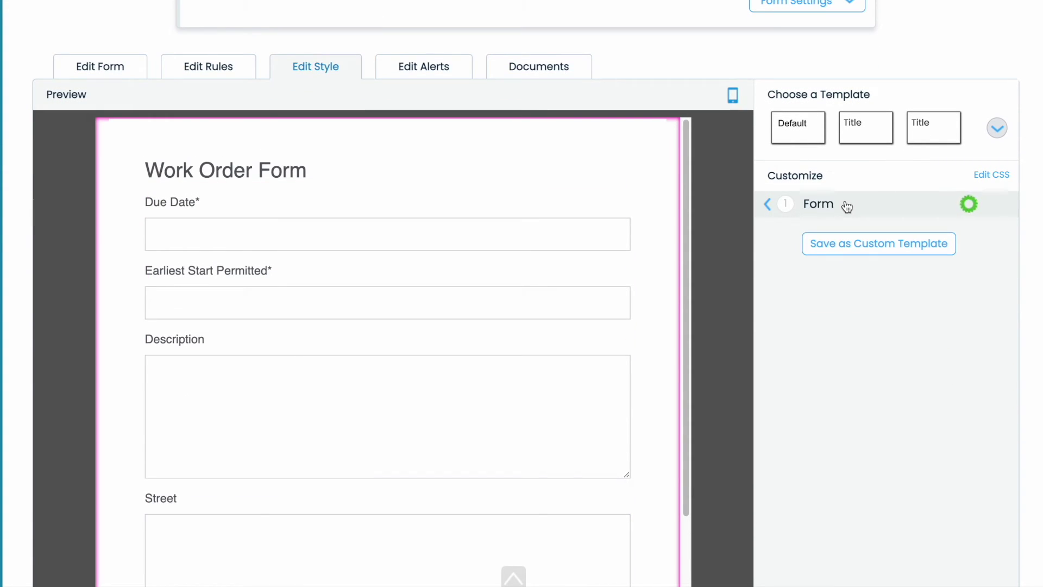
pyautogui.scroll(-3, 891, 275)
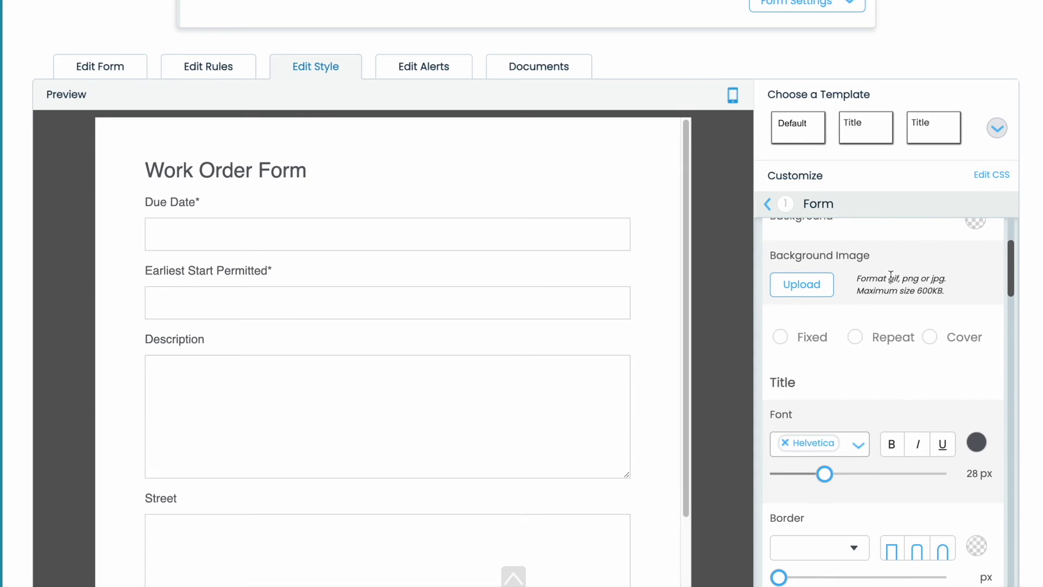
pyautogui.scroll(-10, 891, 276)
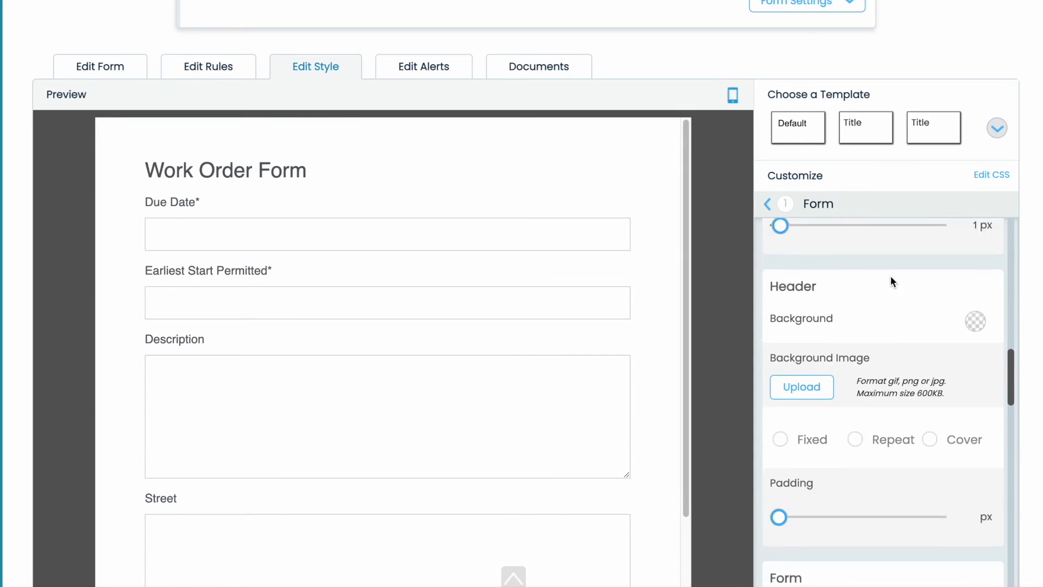
pyautogui.scroll(-10, 891, 276)
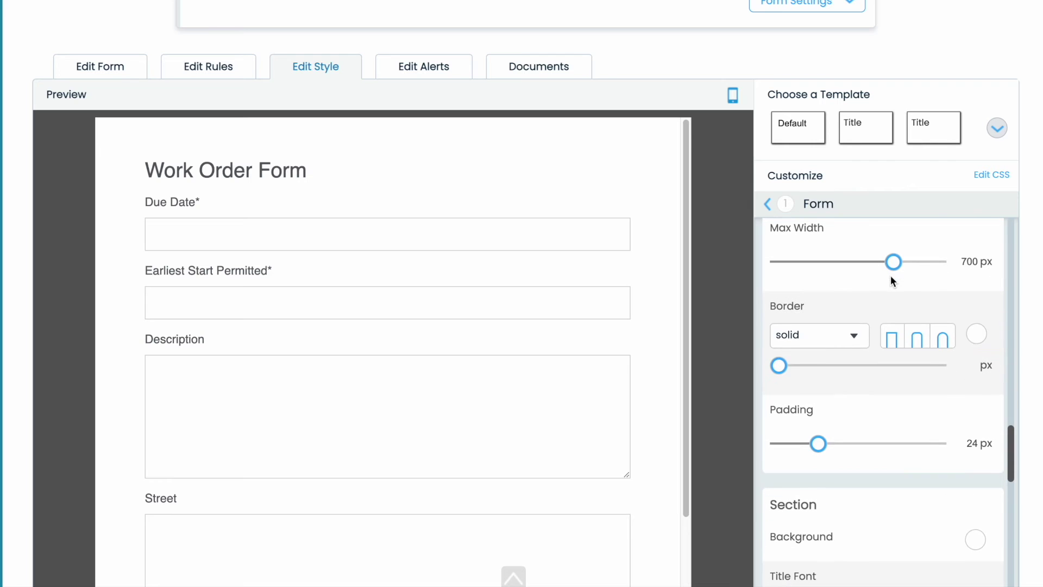
pyautogui.scroll(-10, 891, 281)
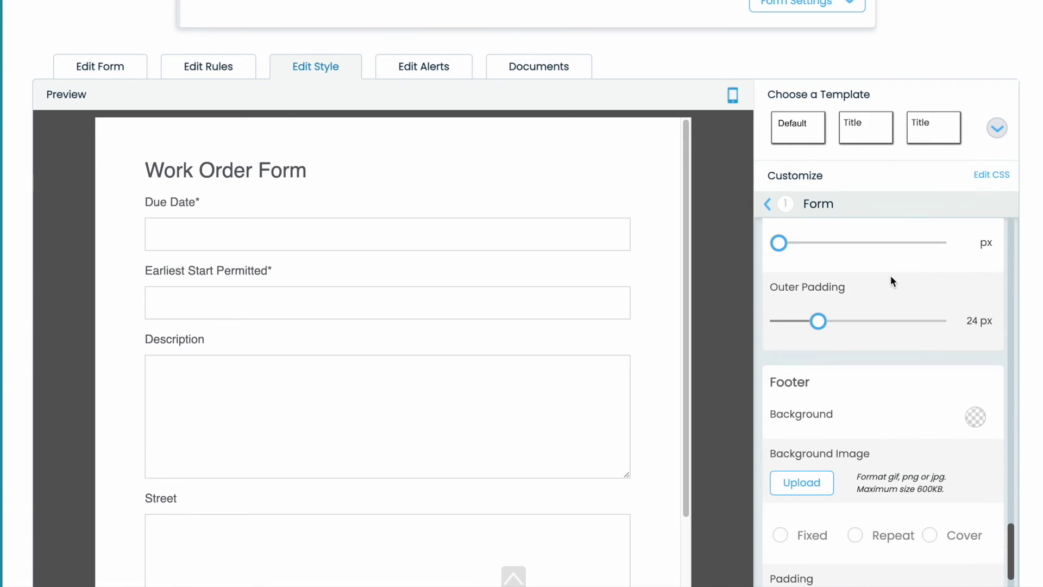
pyautogui.scroll(-3, 890, 279)
pyautogui.scroll(8, 889, 278)
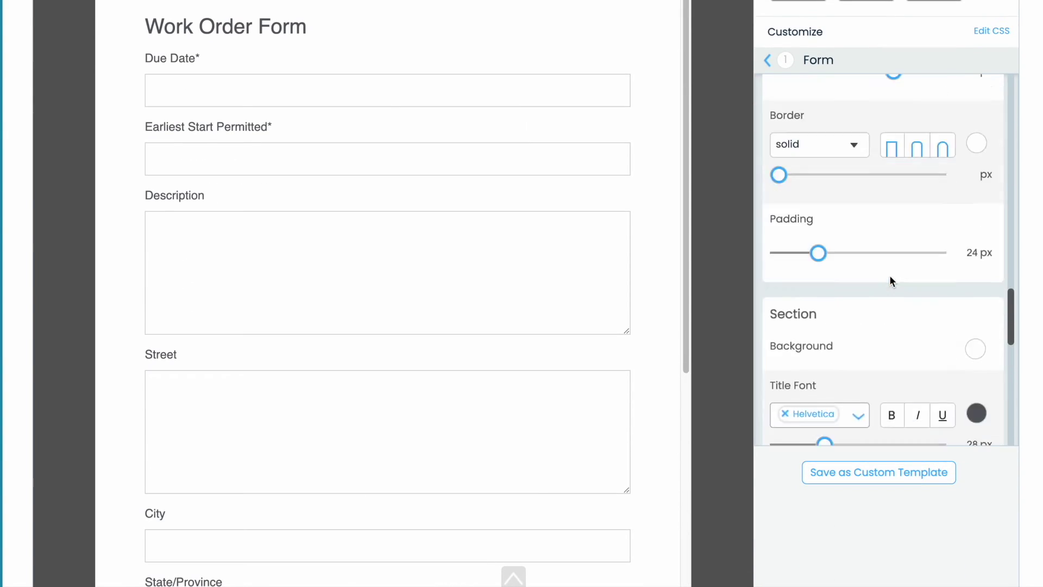
pyautogui.scroll(10, 889, 275)
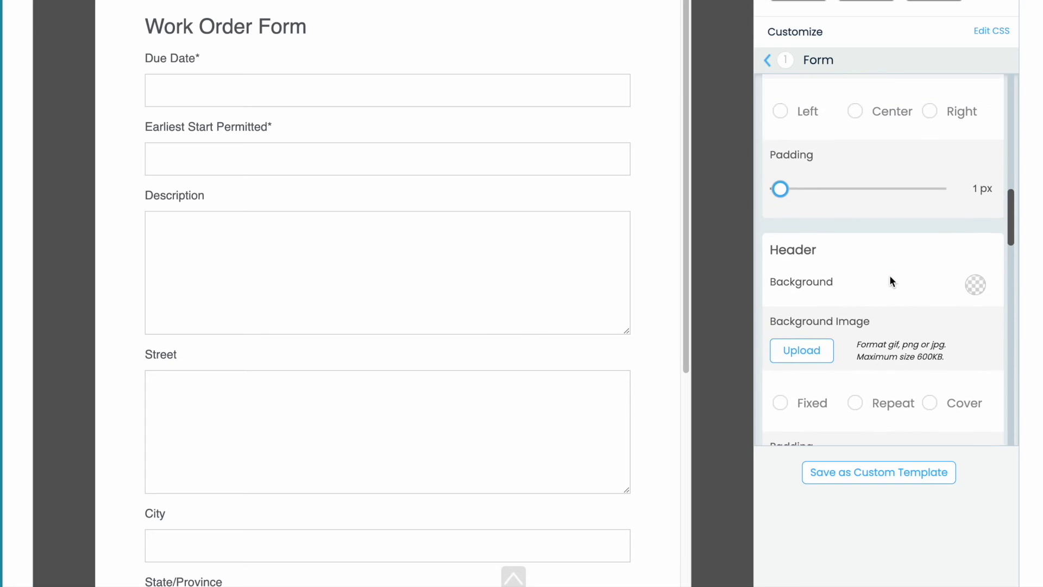
pyautogui.scroll(8, 889, 275)
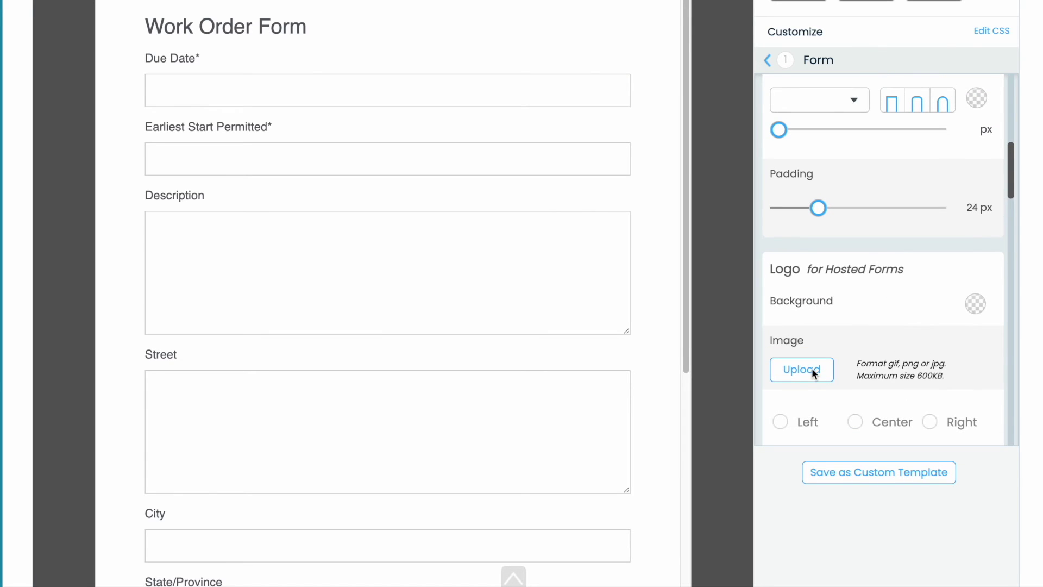
# - Upload the flame-and-snowflake image as the form logo and centre it
pyautogui.click(782, 365)
pyautogui.doubleClick(915, 201)
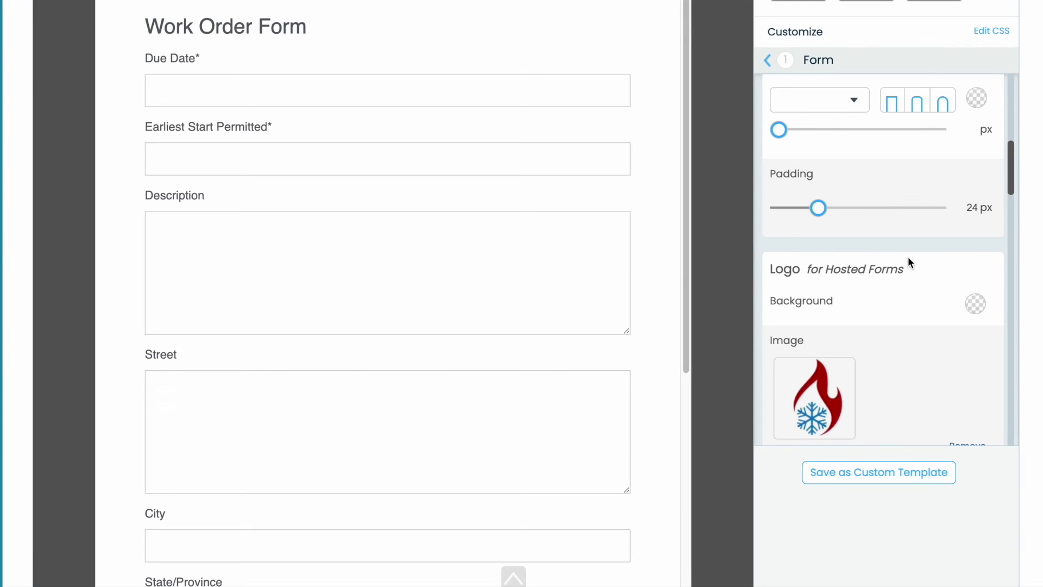
pyautogui.scroll(-8, 908, 256)
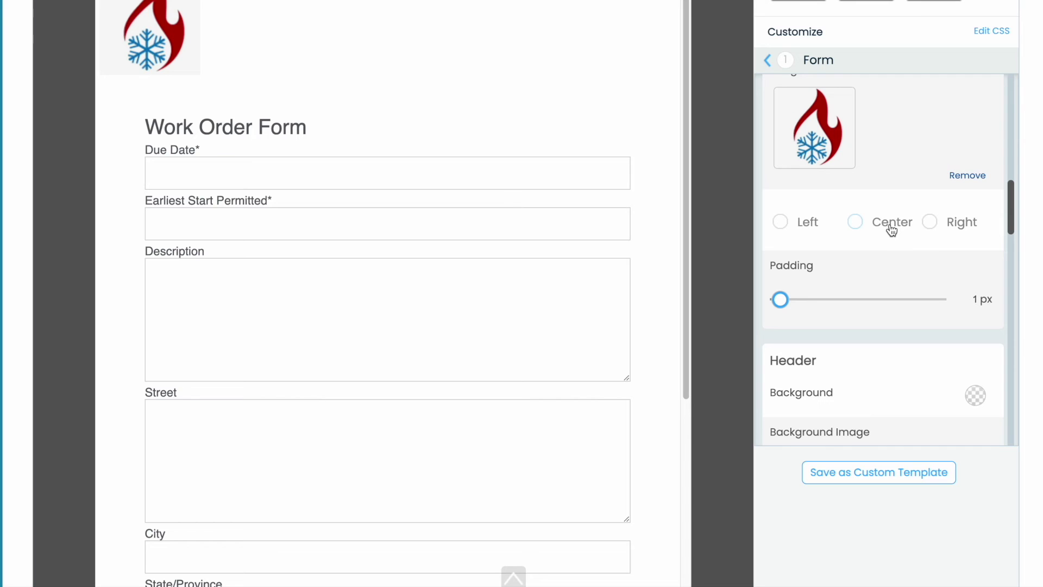
pyautogui.click(892, 228)
# - Round the border corners and set the form border colour to #838de1
pyautogui.scroll(3, 898, 212)
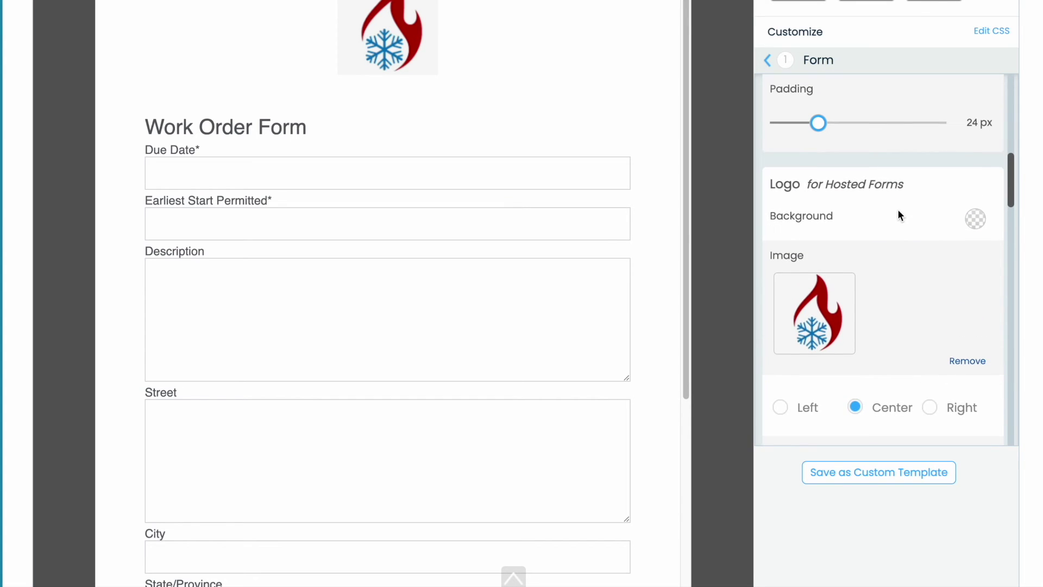
pyautogui.scroll(-1, 899, 212)
pyautogui.scroll(5, 950, 212)
pyautogui.click(919, 272)
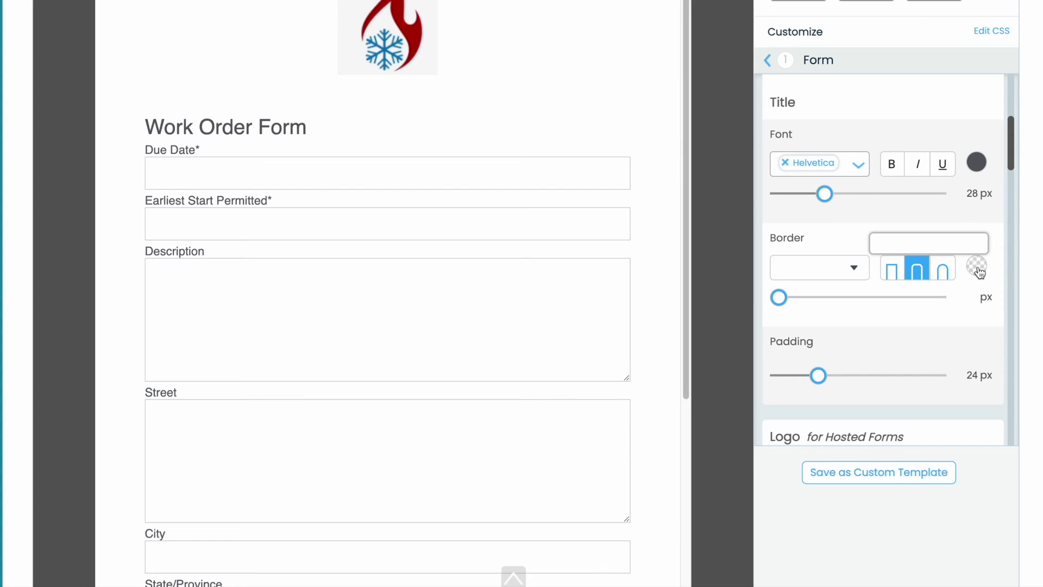
pyautogui.click(935, 246)
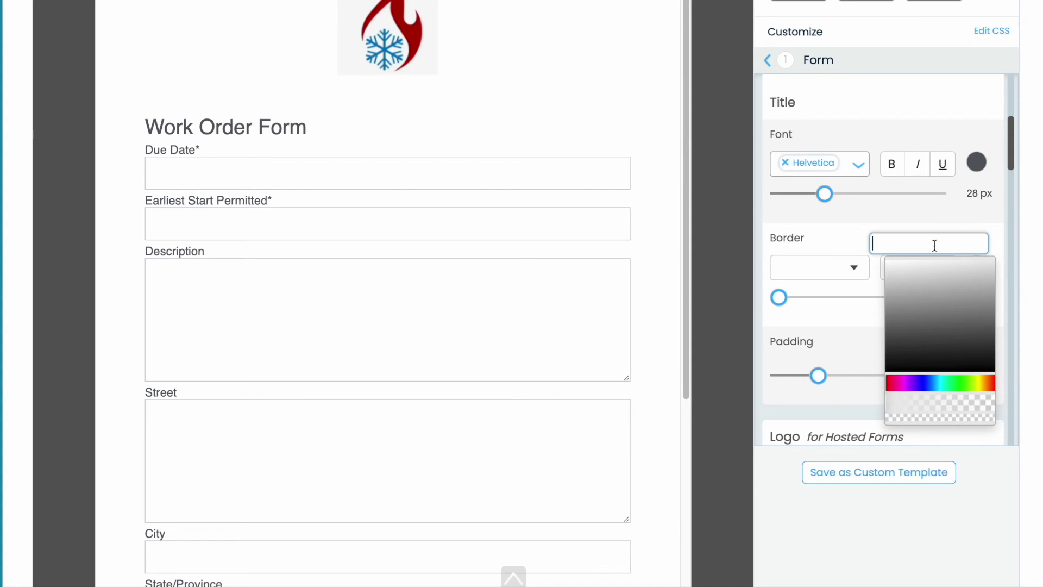
pyautogui.click(924, 382)
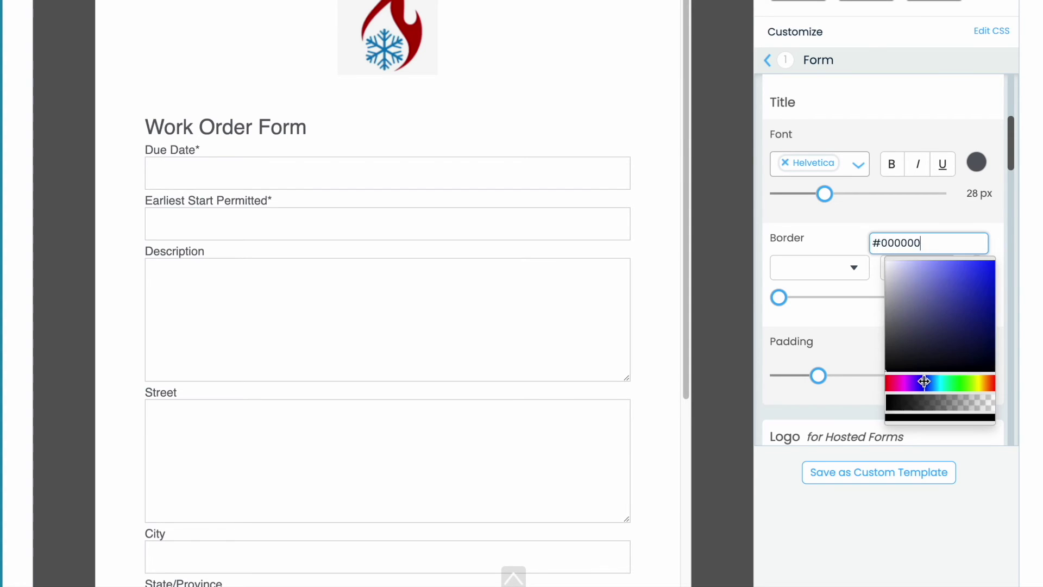
pyautogui.click(932, 273)
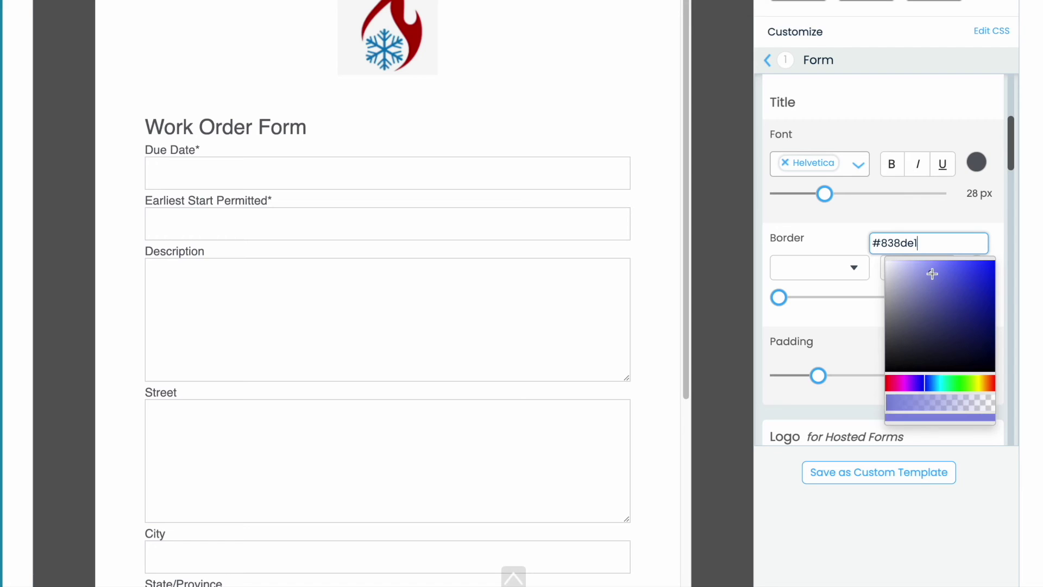
pyautogui.click(828, 228)
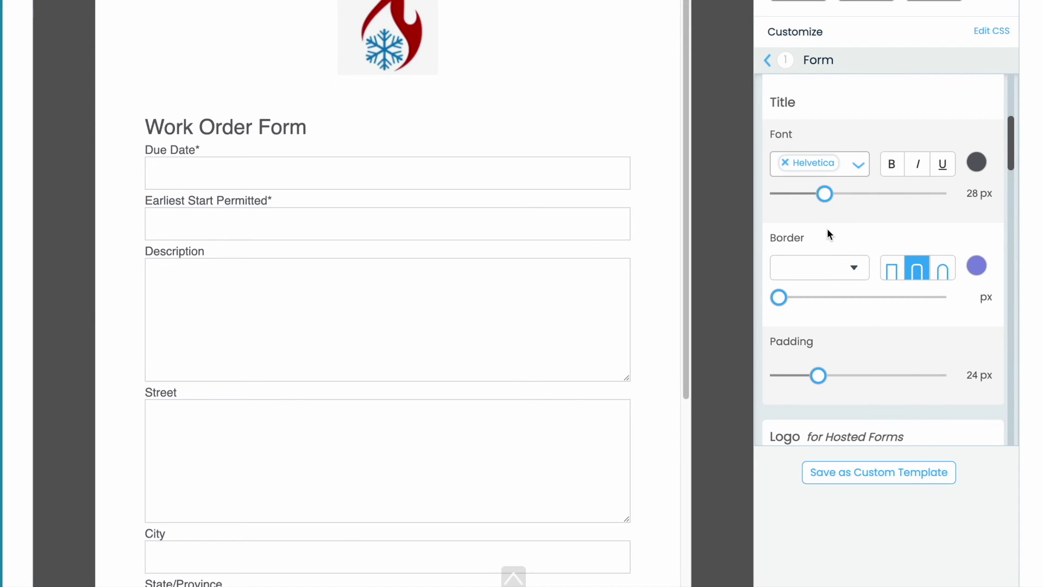
pyautogui.click(795, 63)
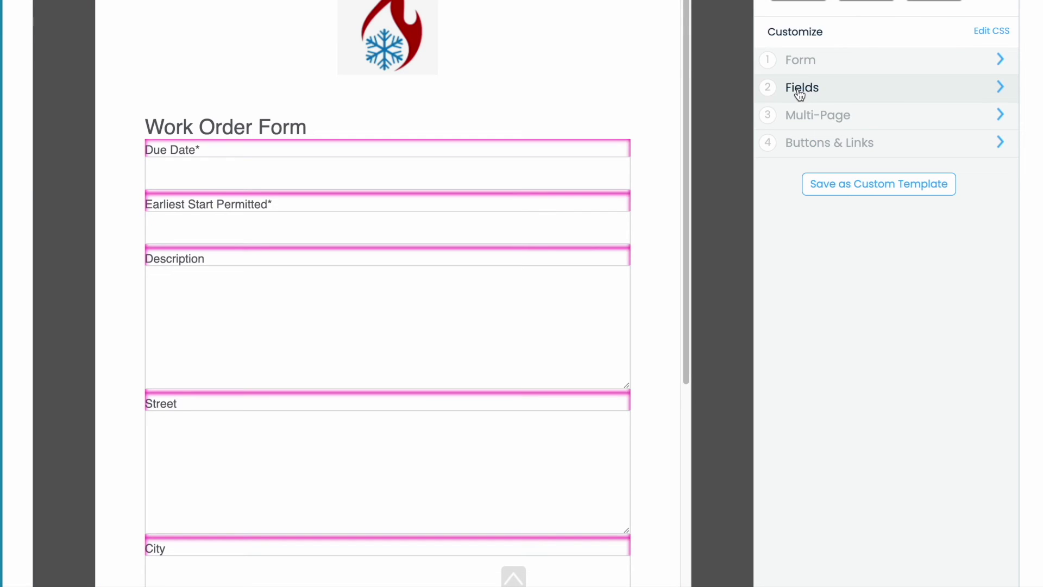
# - In the Fields styling options, set the field border corners to fully rounded
pyautogui.click(798, 89)
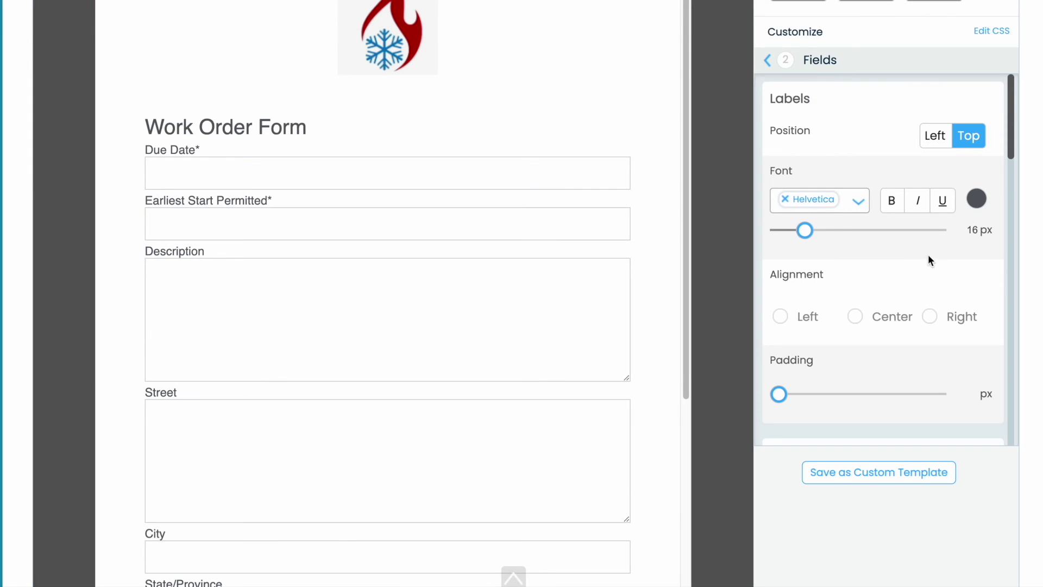
pyautogui.scroll(-8, 889, 264)
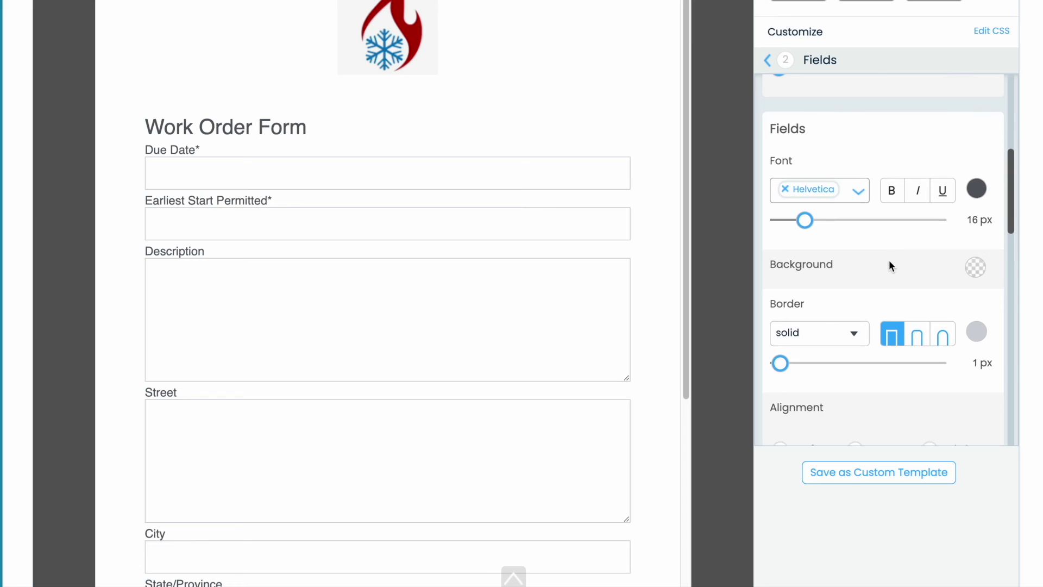
pyautogui.scroll(-3, 890, 263)
pyautogui.scroll(1, 902, 228)
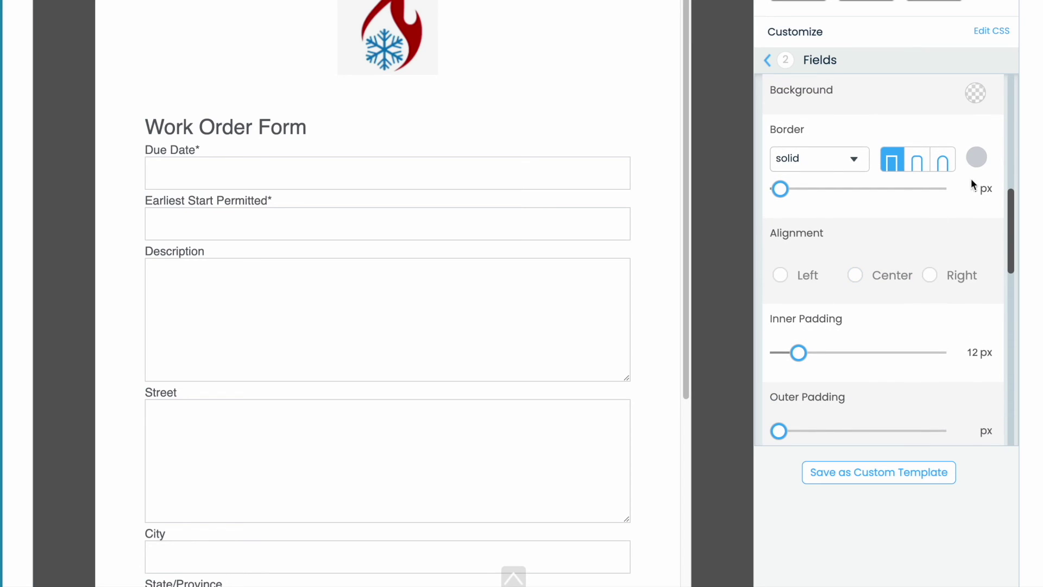
pyautogui.click(918, 163)
pyautogui.click(936, 170)
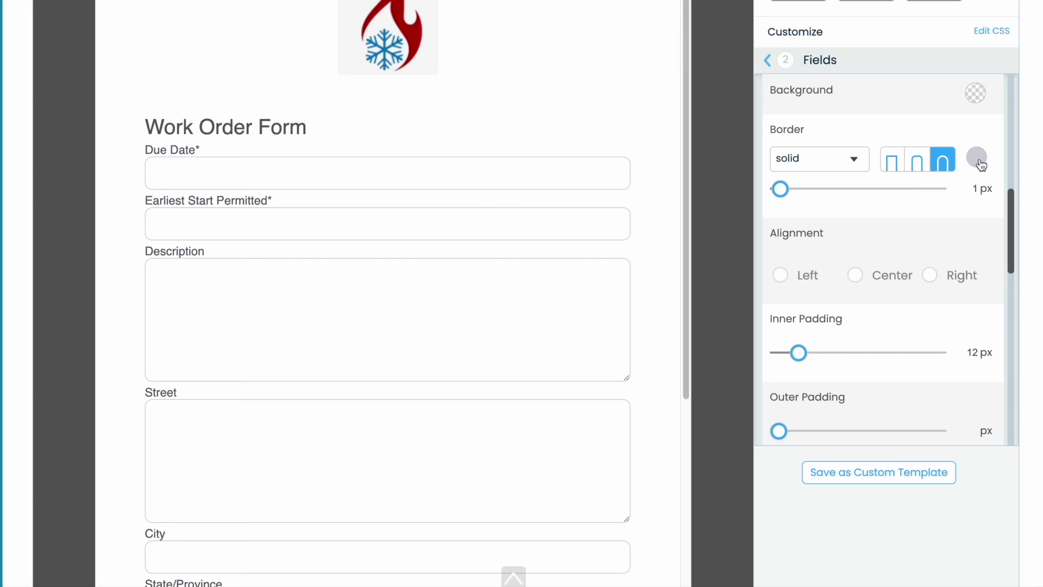
# - Set the field border colour to dark blue rgba(110,148,178,1)
pyautogui.click(915, 133)
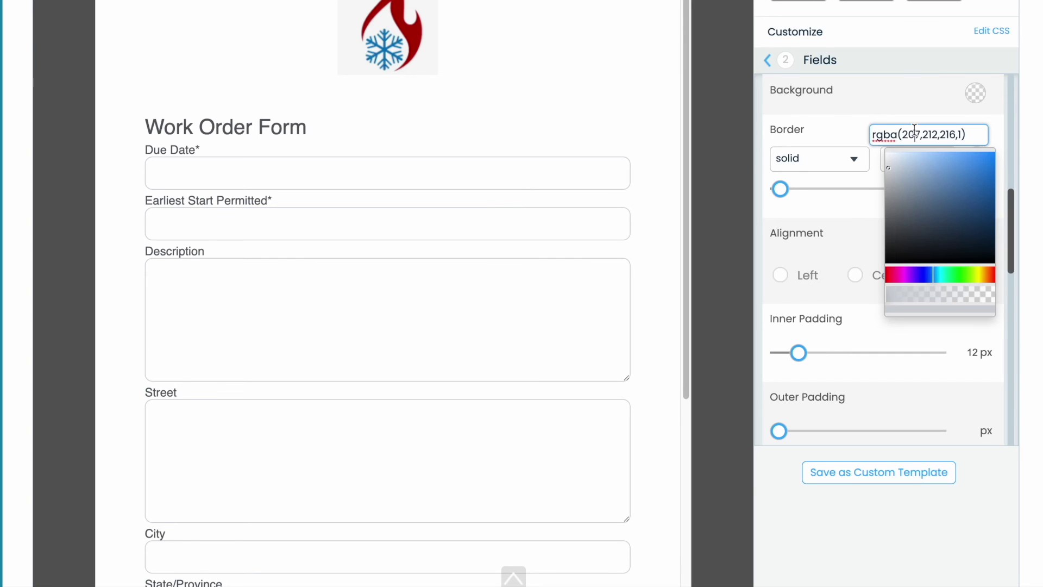
pyautogui.click(927, 185)
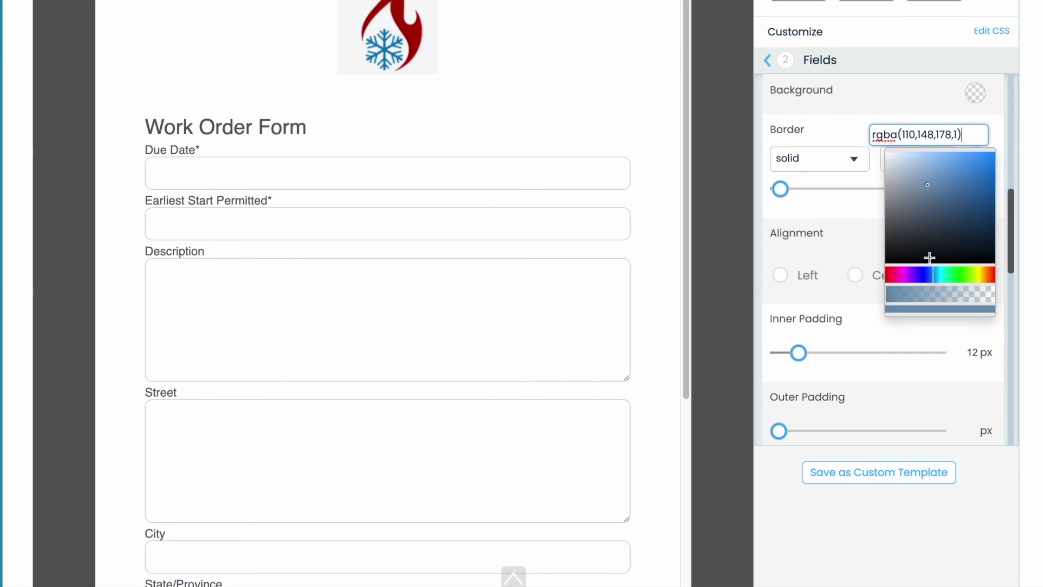
pyautogui.click(953, 204)
pyautogui.click(845, 135)
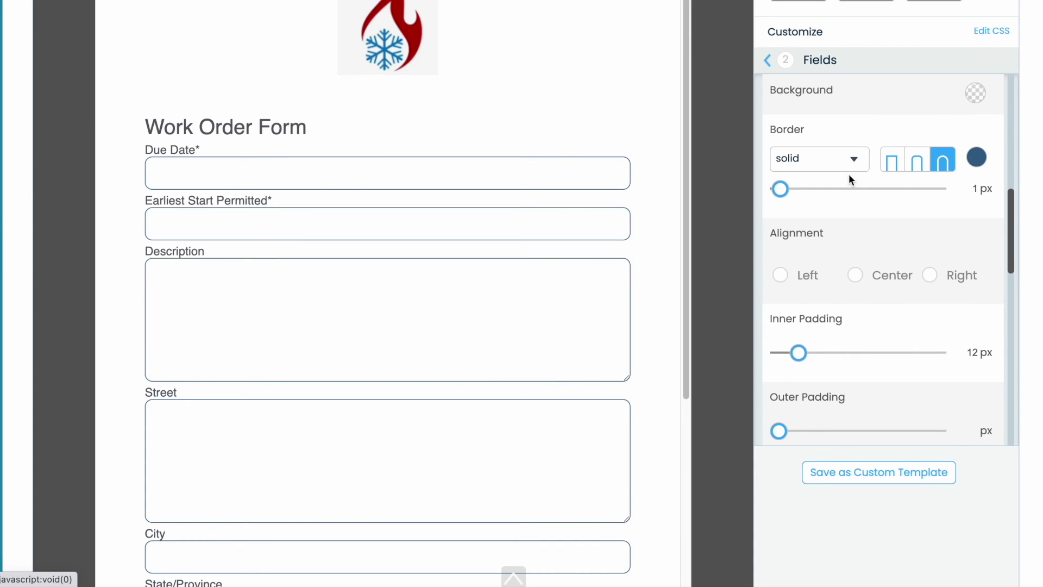
pyautogui.scroll(-7, 843, 182)
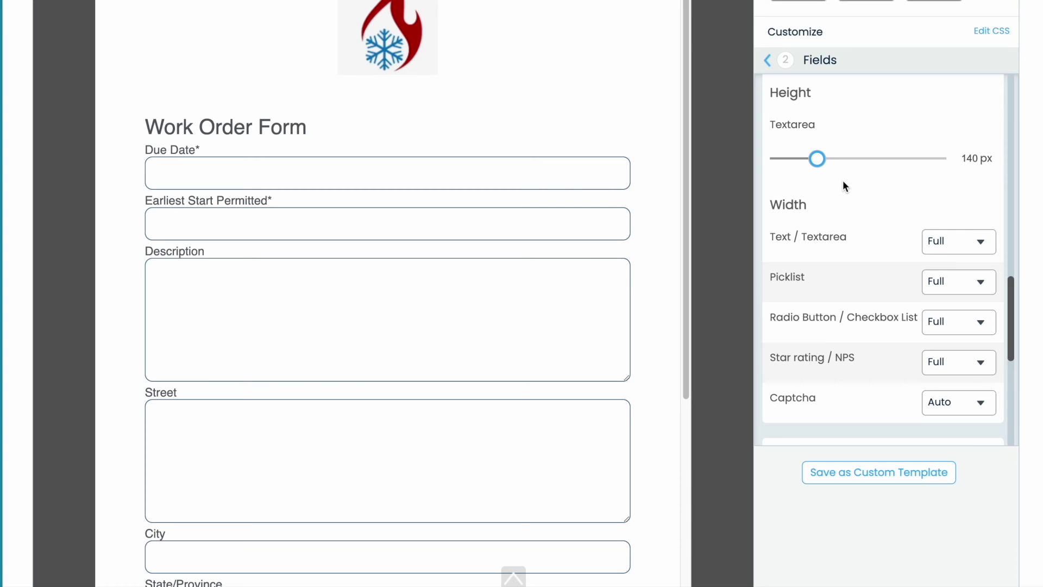
pyautogui.scroll(7, 843, 181)
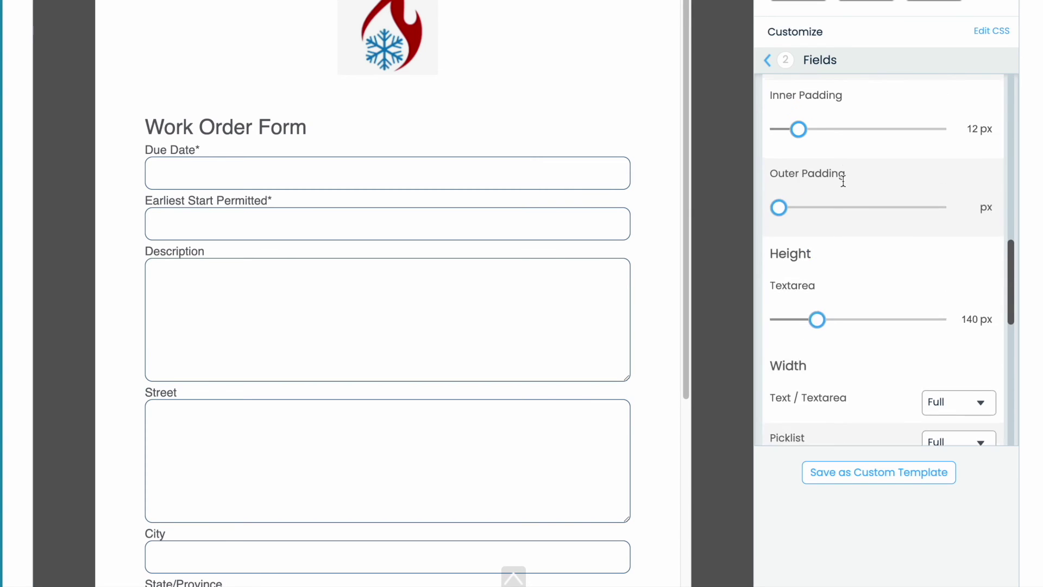
pyautogui.scroll(8, 843, 181)
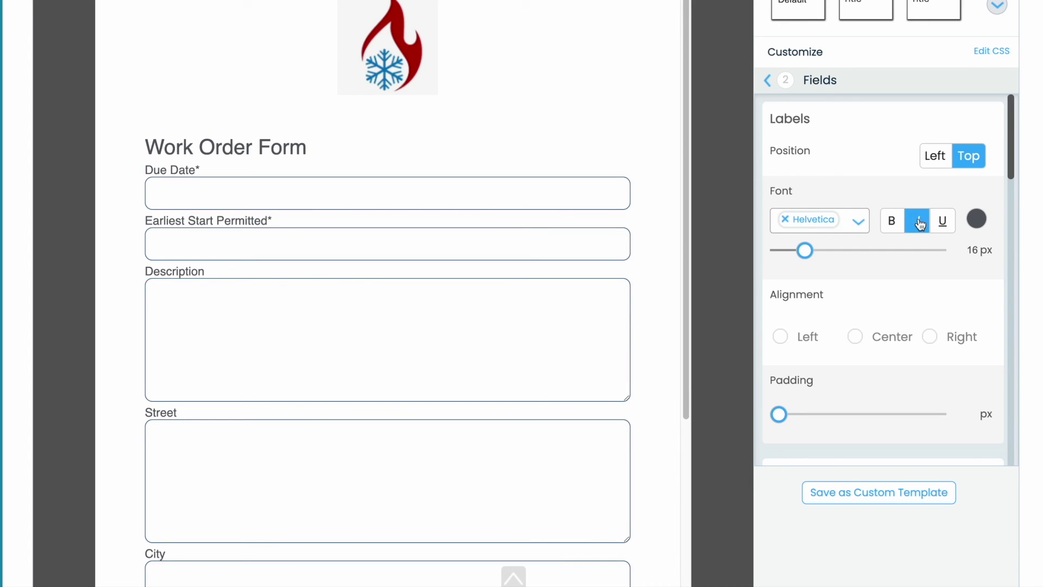
# - Set the field label font colour to blue rgba(65,100,161,1)
pyautogui.moveTo(971, 229)
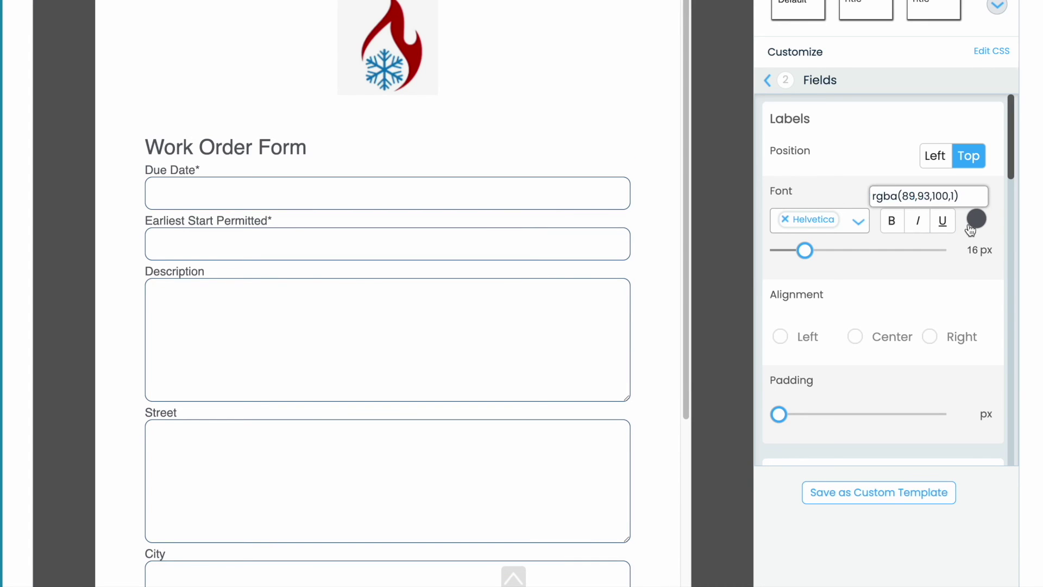
pyautogui.click(933, 194)
pyautogui.click(952, 255)
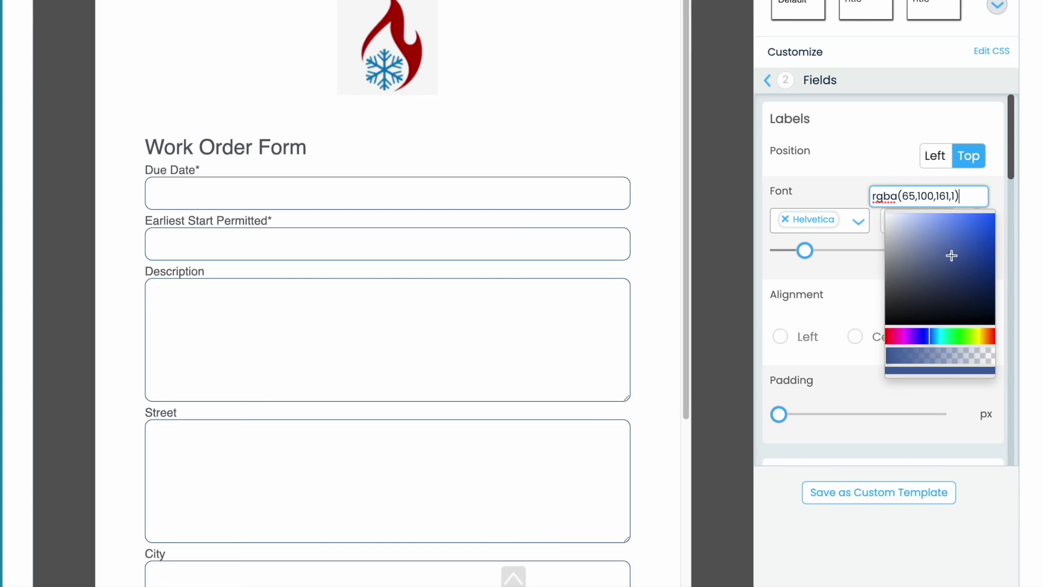
pyautogui.click(775, 177)
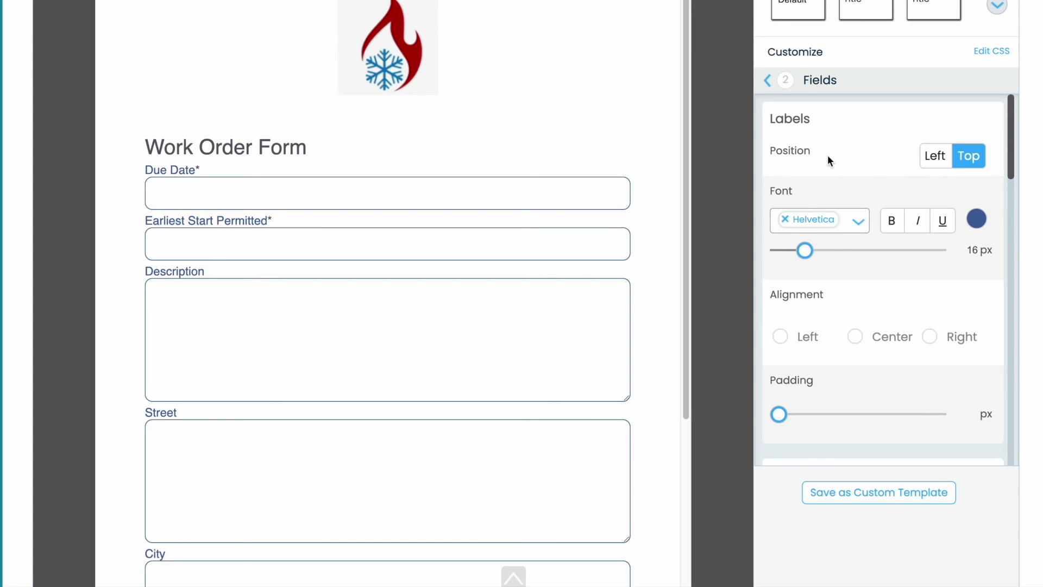
# - Go back to the style sections list and view the Buttons & Links settings
pyautogui.scroll(1, 829, 159)
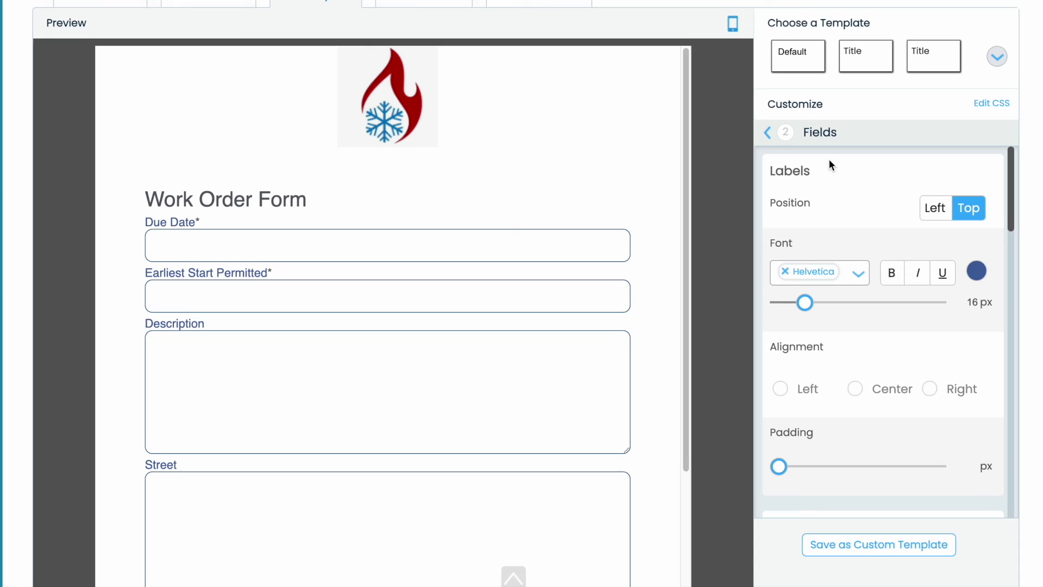
pyautogui.click(806, 132)
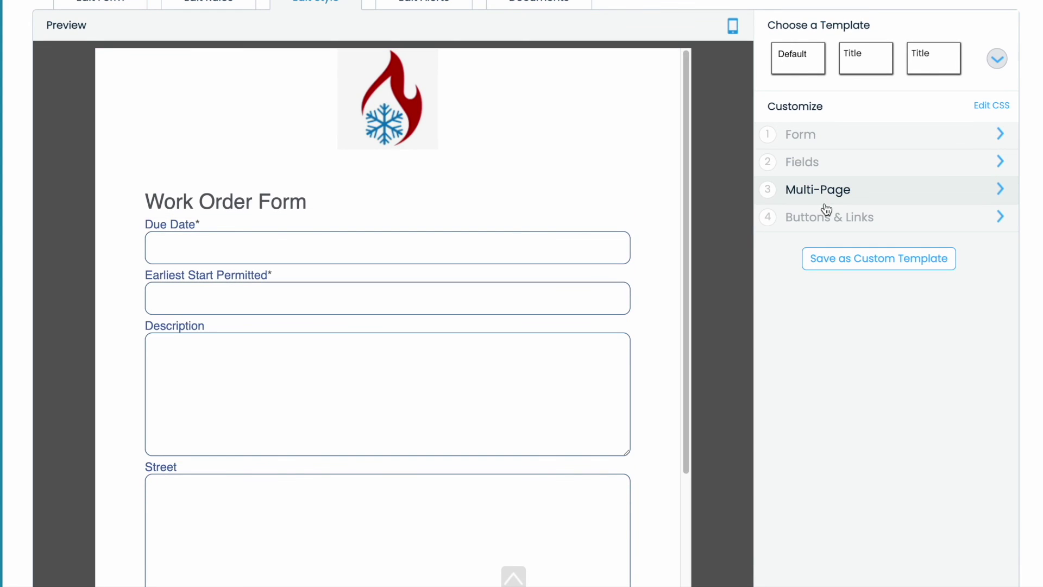
pyautogui.click(820, 217)
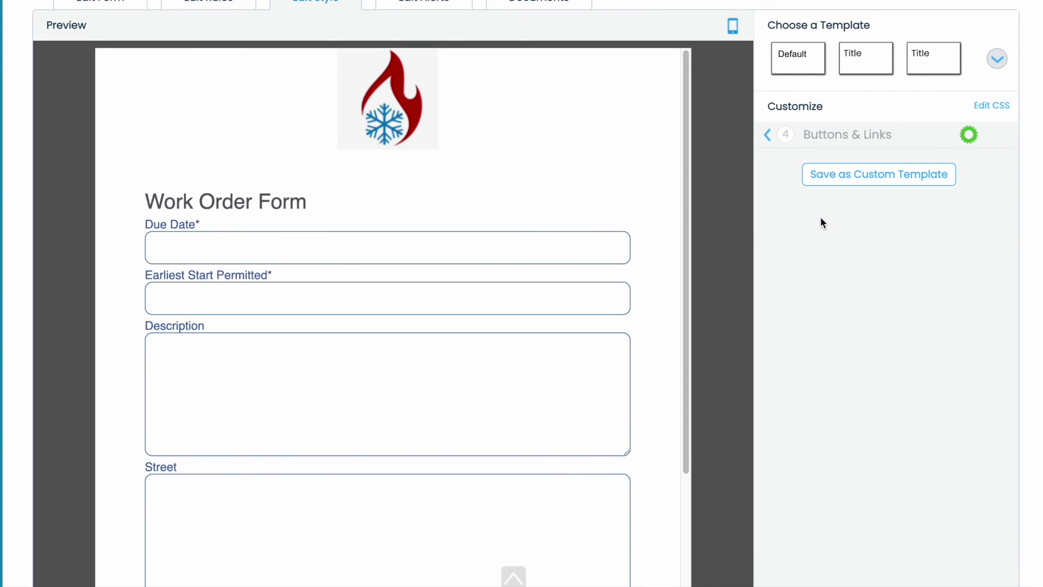
pyautogui.scroll(-2, 892, 220)
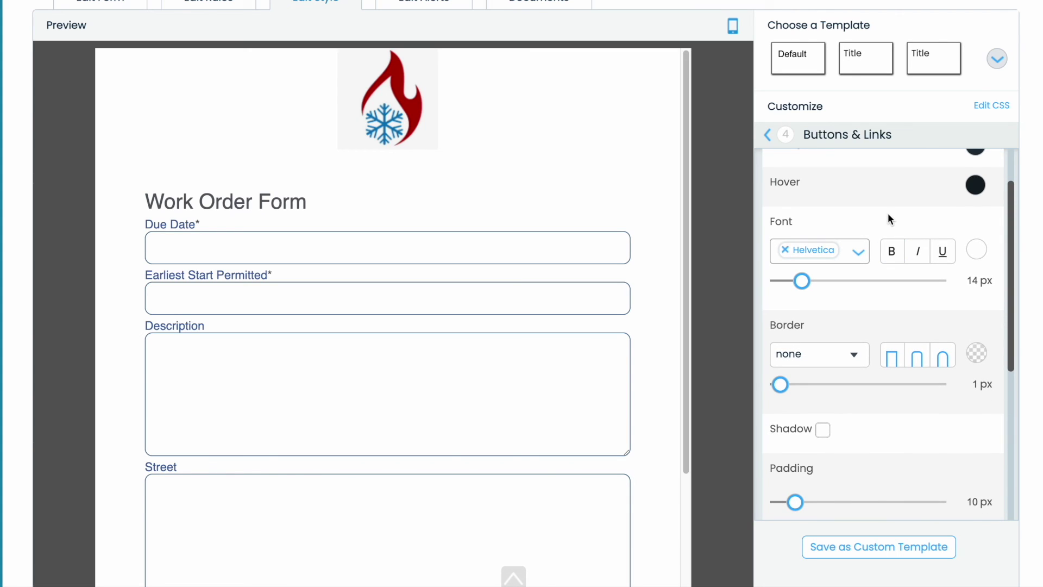
pyautogui.scroll(3, 888, 213)
# - Return to the style sections list and open a live preview of the HVAC Work Order form
pyautogui.click(784, 211)
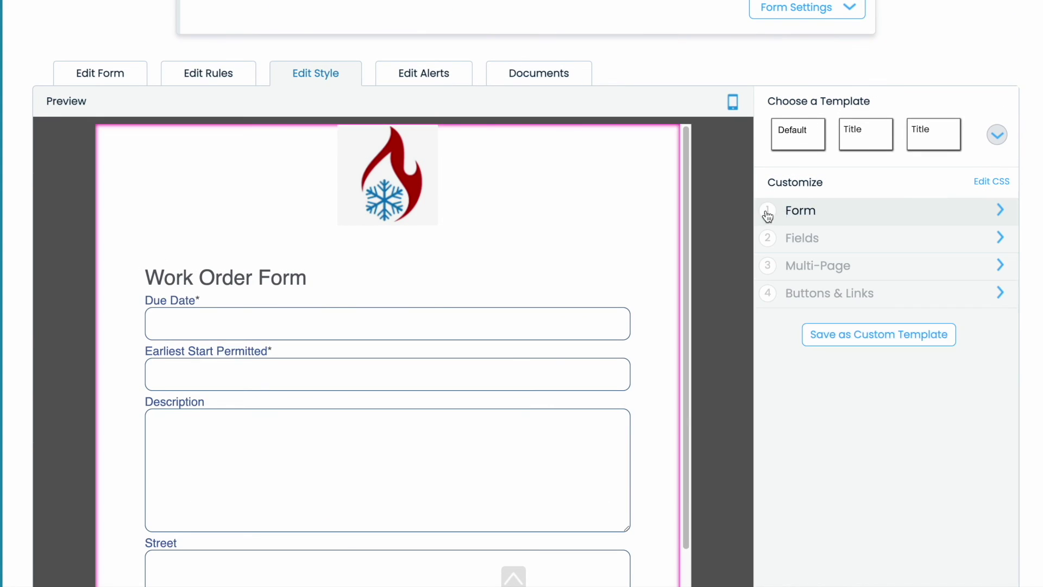
pyautogui.scroll(-5, 731, 197)
pyautogui.scroll(-6, 673, 205)
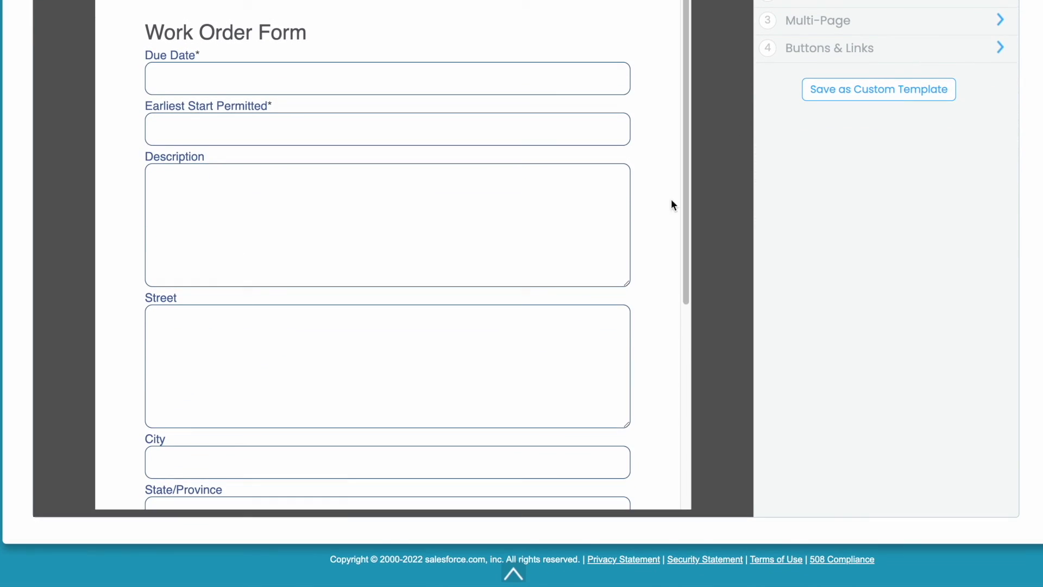
pyautogui.scroll(6, 567, 200)
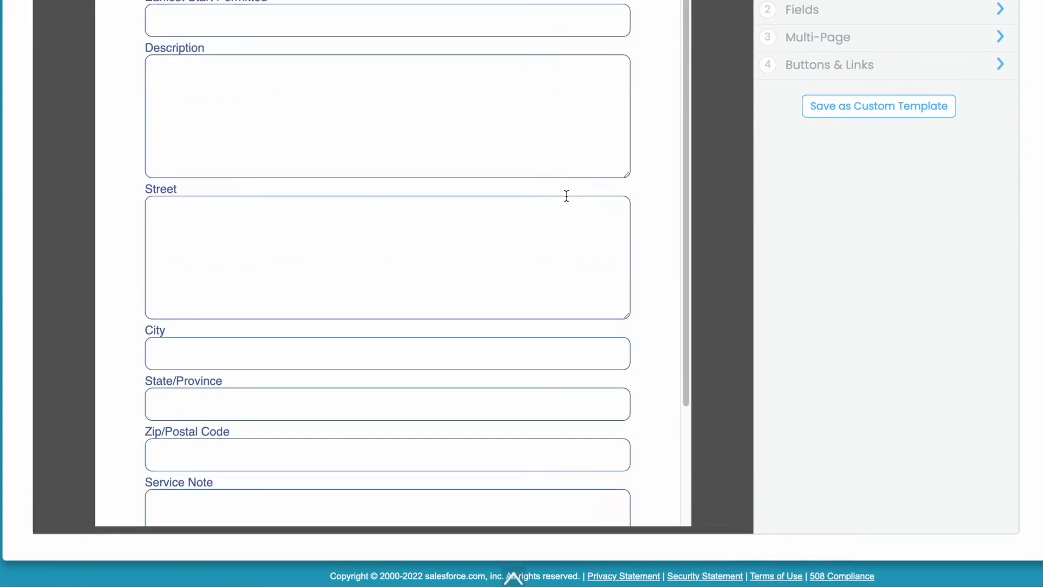
pyautogui.scroll(5, 733, 188)
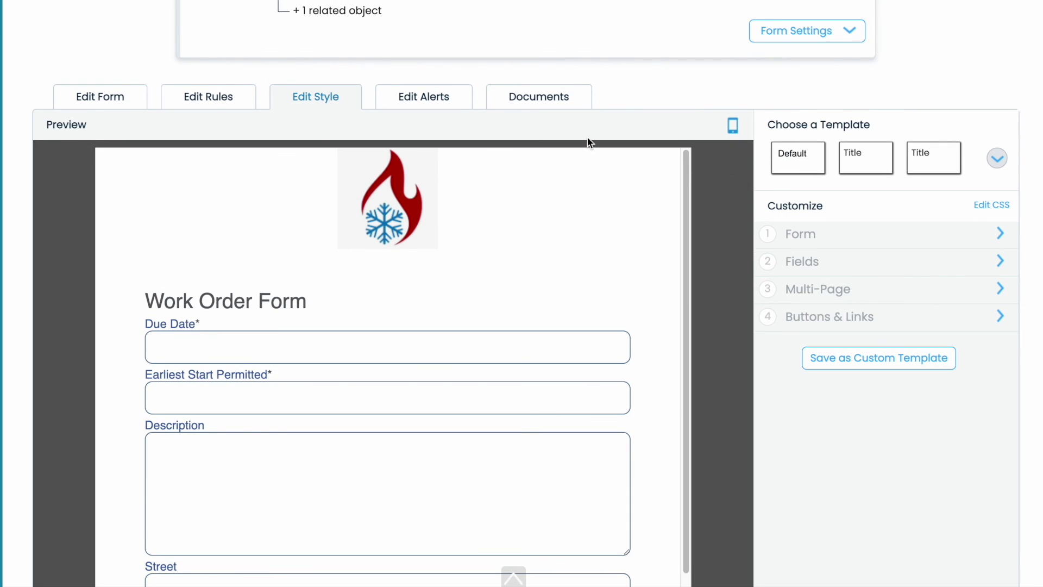
pyautogui.scroll(2, 589, 142)
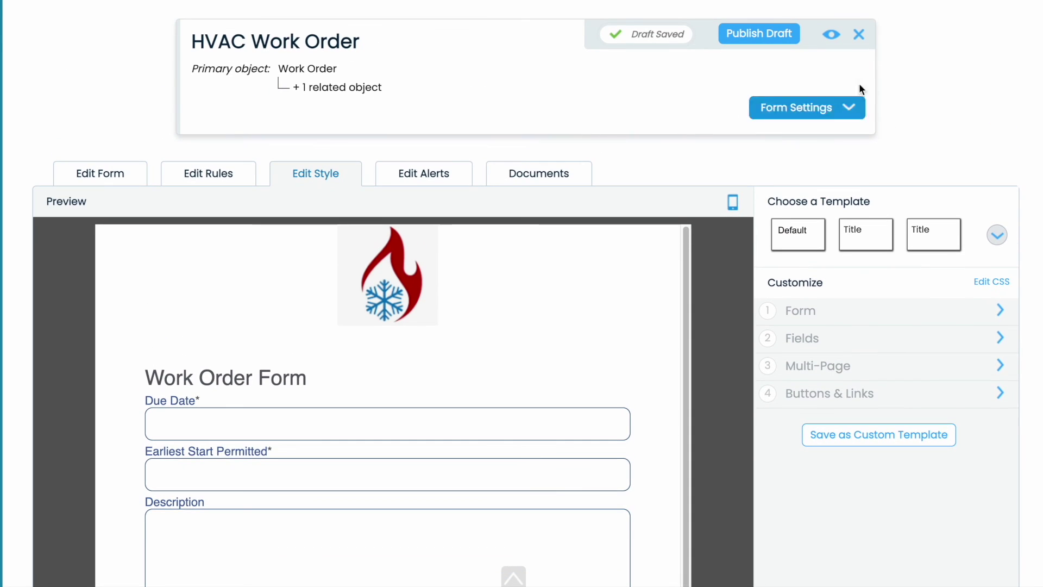
pyautogui.click(829, 37)
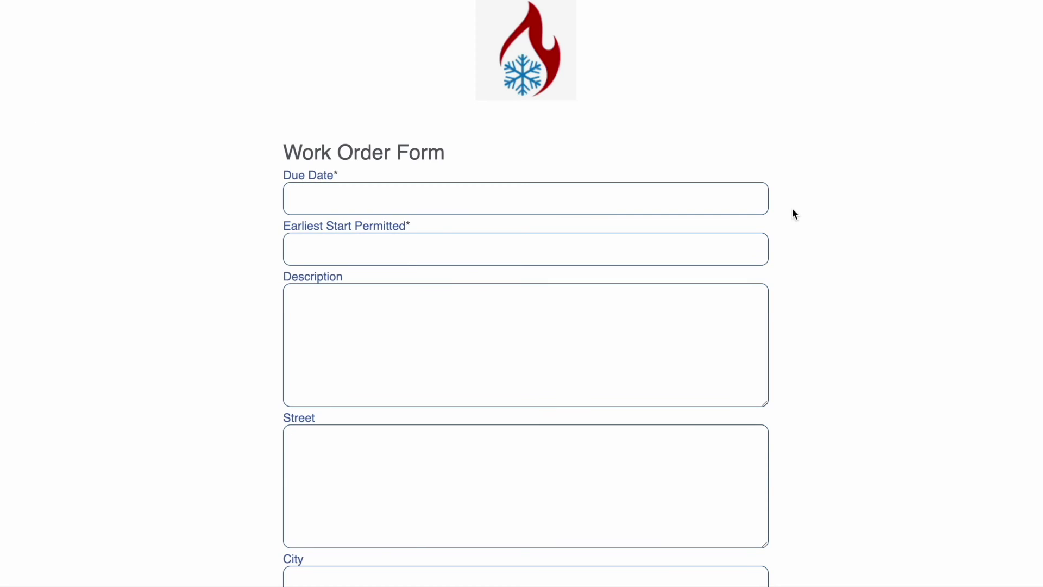
pyautogui.scroll(-1, 801, 214)
pyautogui.scroll(-5, 801, 210)
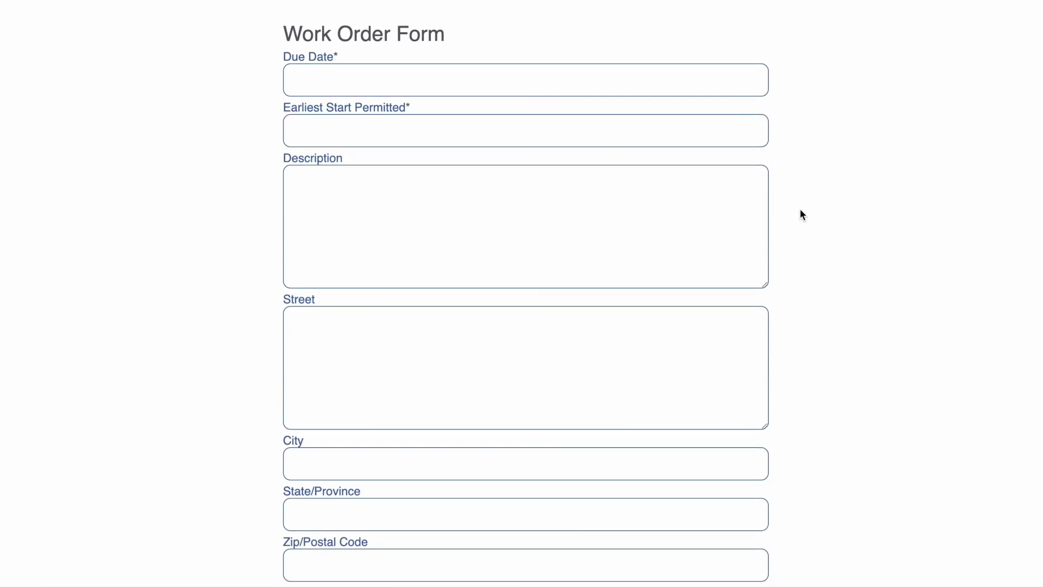
pyautogui.scroll(-3, 801, 214)
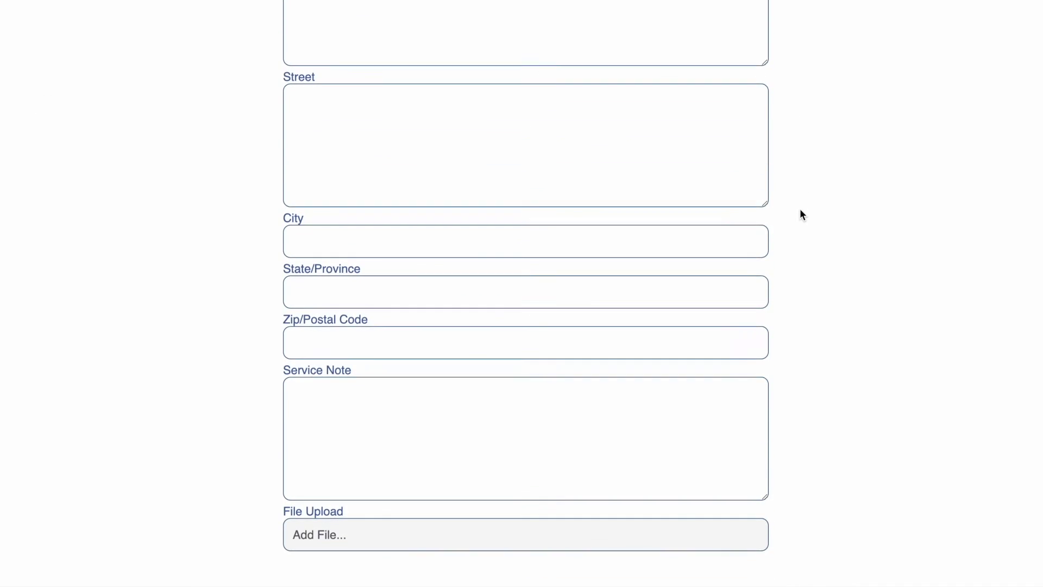
pyautogui.scroll(10, 802, 215)
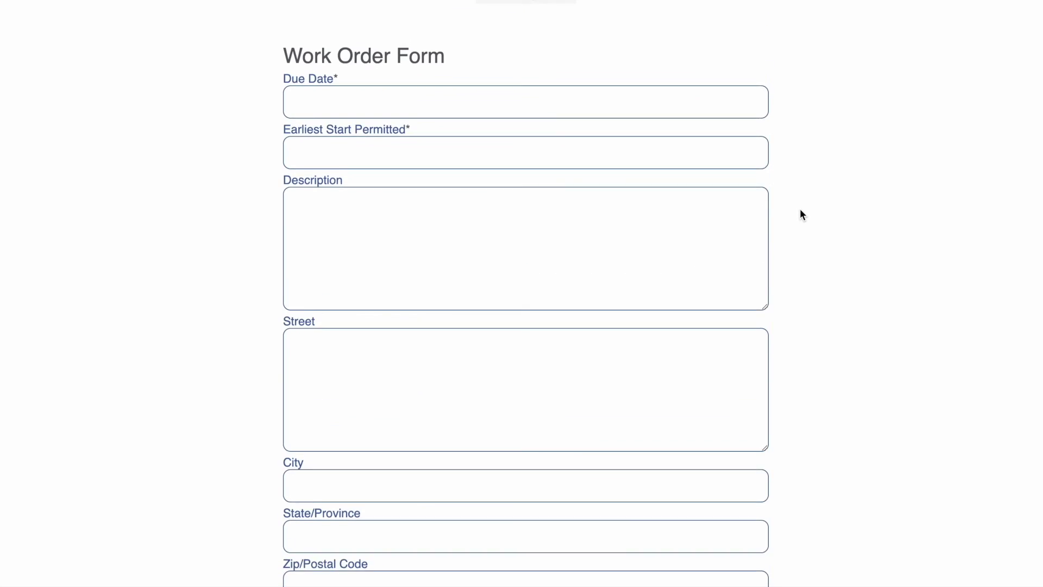